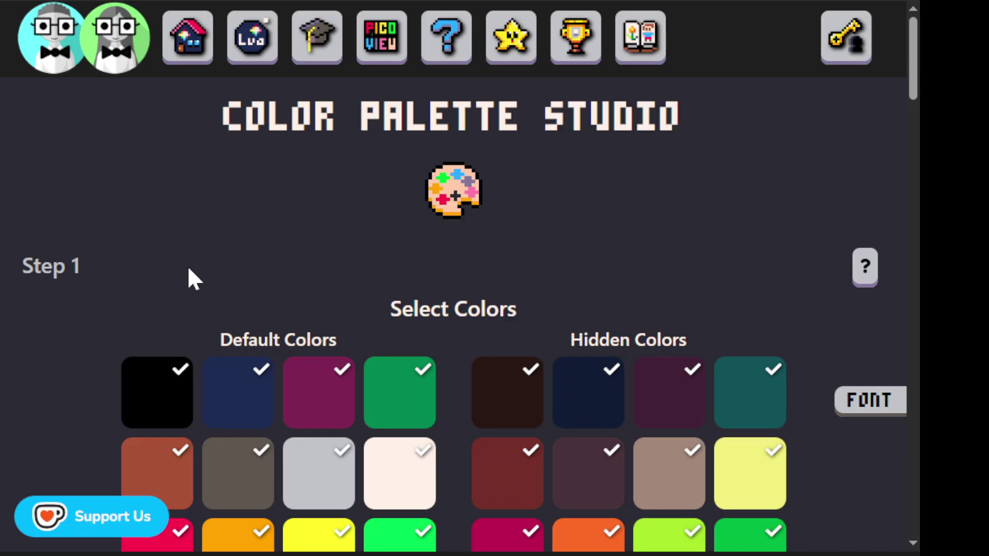
- Scroll to the full Step 1 swatch grid and deselect the hidden green colour
scroll(462, 241, "down", 3)
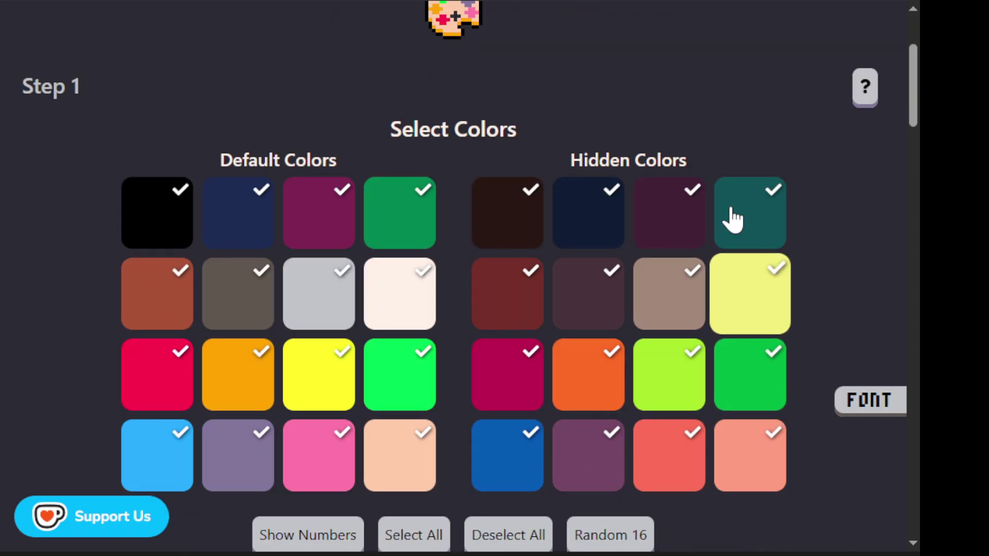
mouse_move(912, 98)
left_mouse_down()
mouse_move(912, 114)
mouse_move(912, 101)
left_mouse_up()
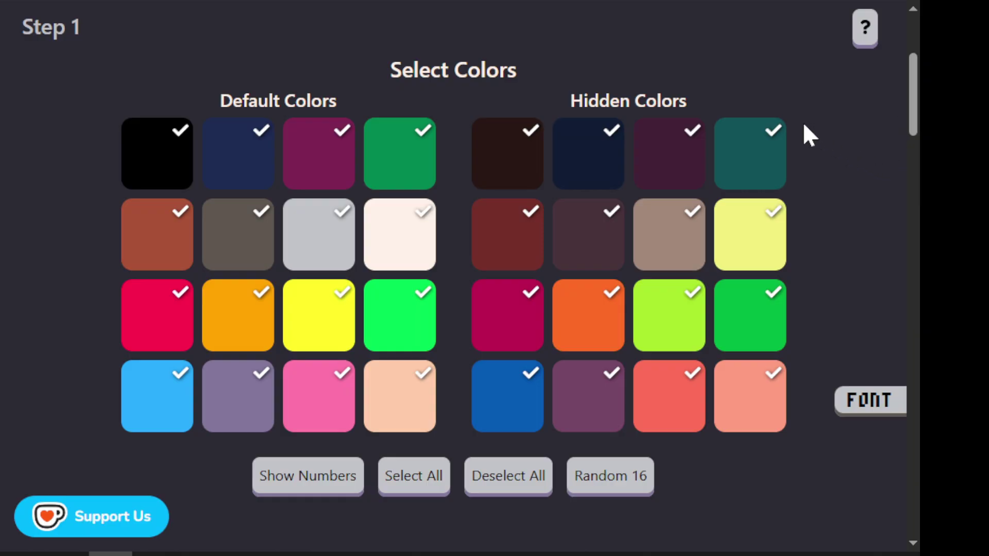
left_click(740, 329)
- Deselect the hidden crimson plus the bright green, yellow and orange default colours
left_click(520, 314)
left_click(410, 319)
left_click(317, 325)
left_click(215, 326)
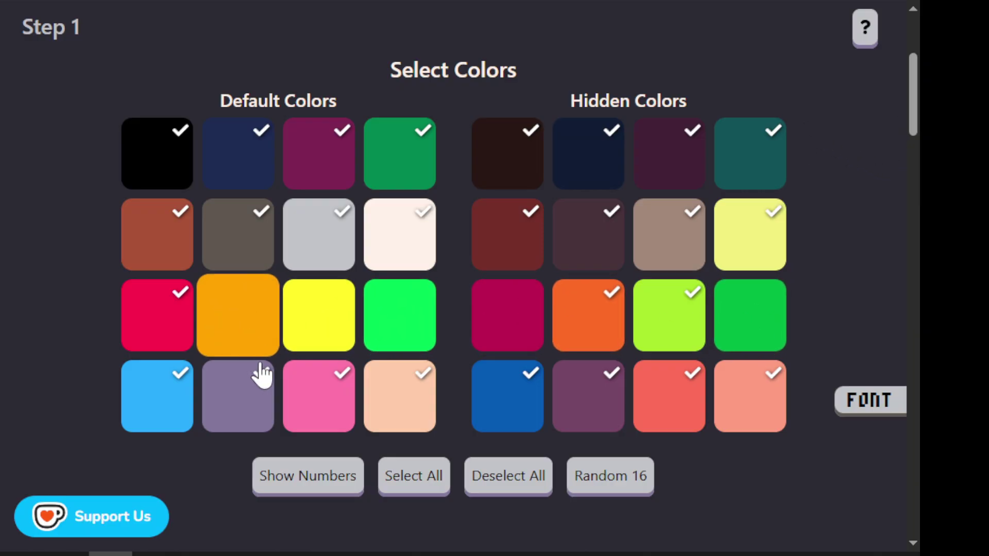
- Toggle the colour index numbers on and off, then Select All and Deselect All
left_click(300, 478)
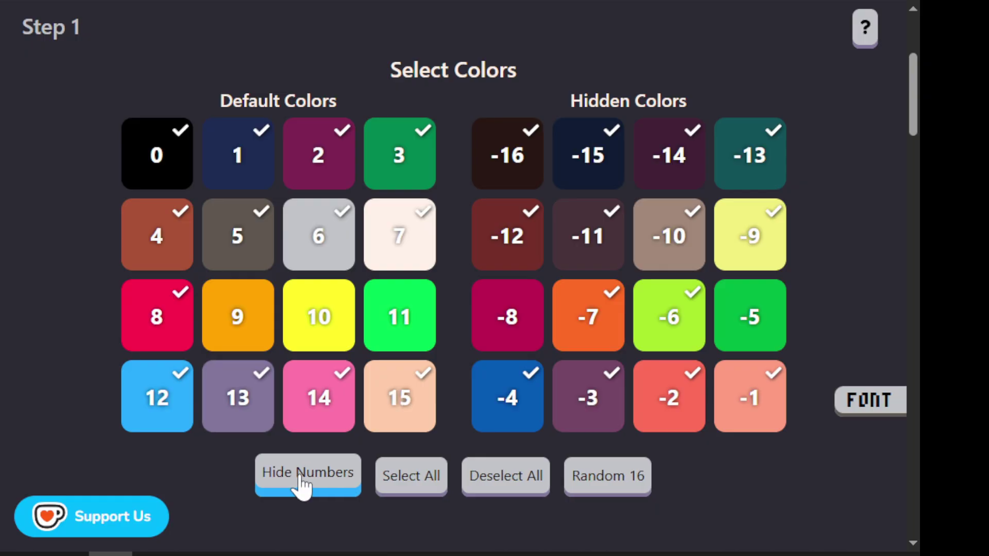
left_click(300, 478)
left_click(300, 478)
left_click(303, 479)
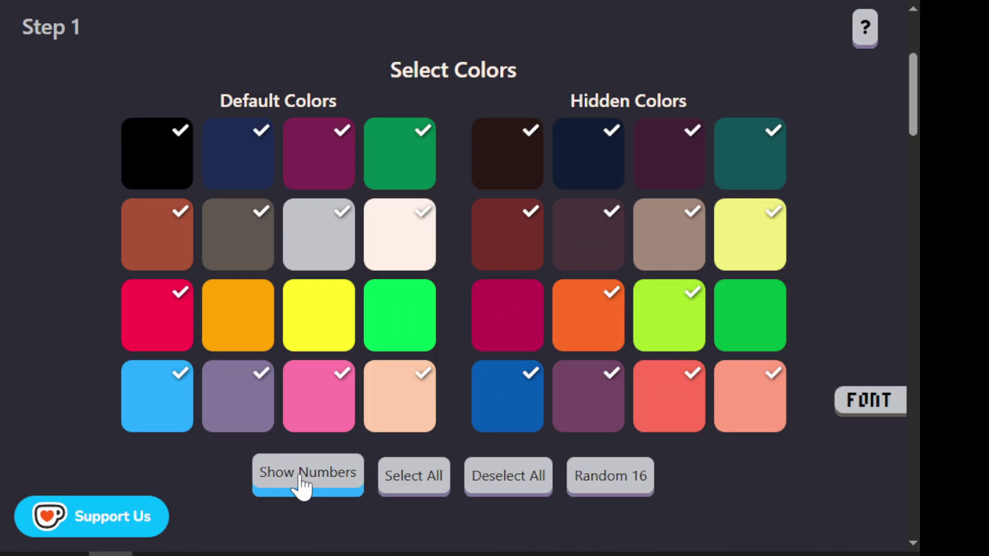
left_click(434, 480)
left_click(506, 479)
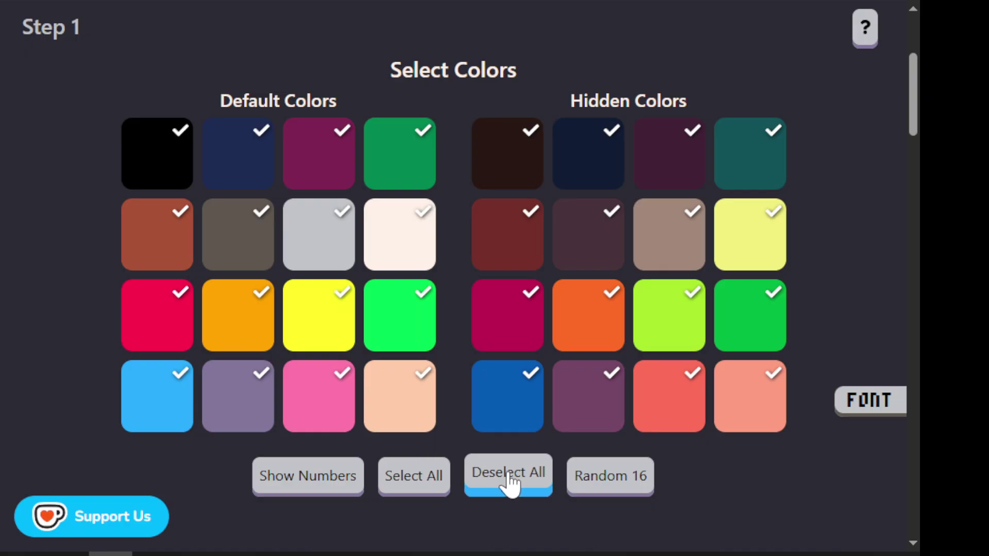
- Generate a Random 16 colour selection four times
left_click(621, 486)
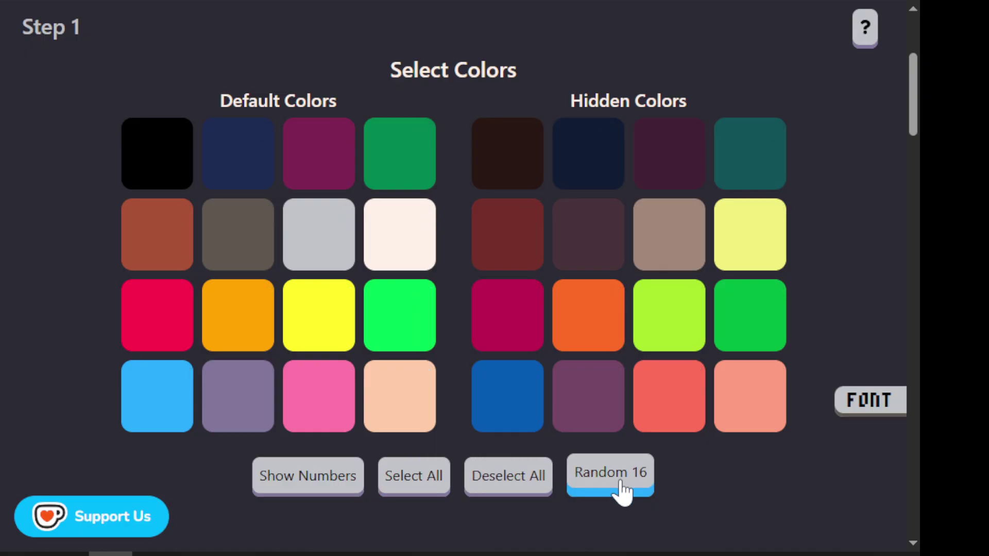
left_click(622, 487)
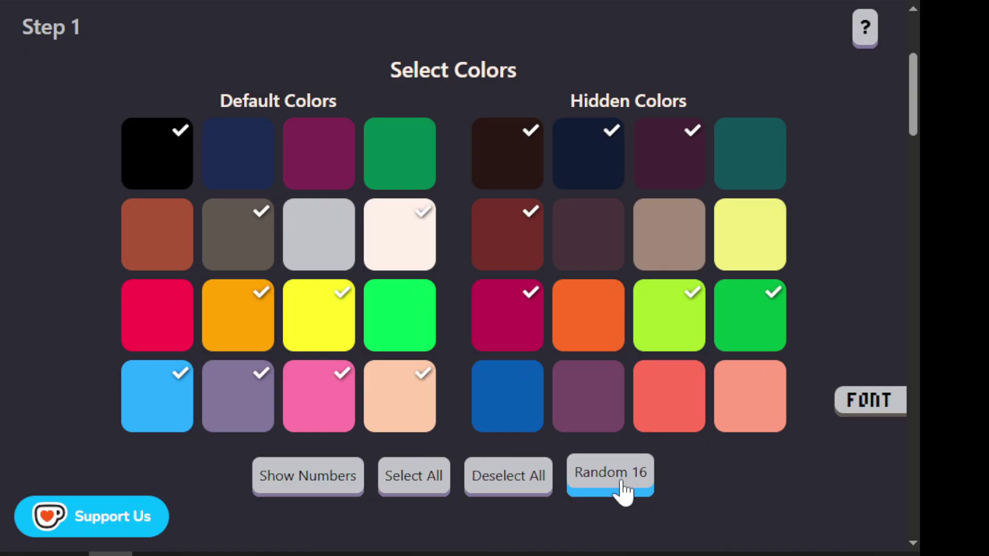
left_click(621, 486)
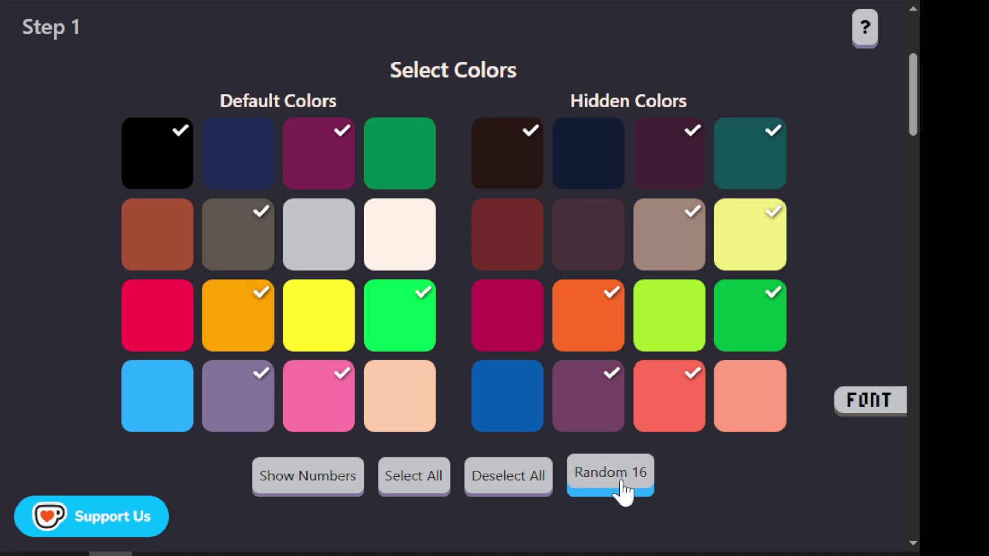
left_click(621, 487)
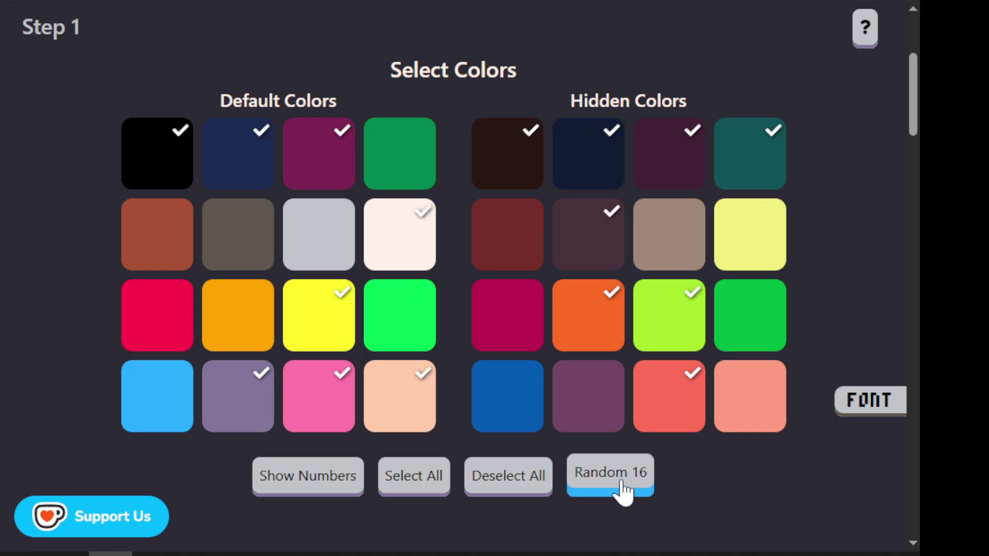
- Add the hidden blue, light blue, silver and grey colours to the random selection
left_click(507, 396)
left_click(157, 396)
left_click(319, 234)
left_click(237, 235)
scroll(401, 333, "down", 3)
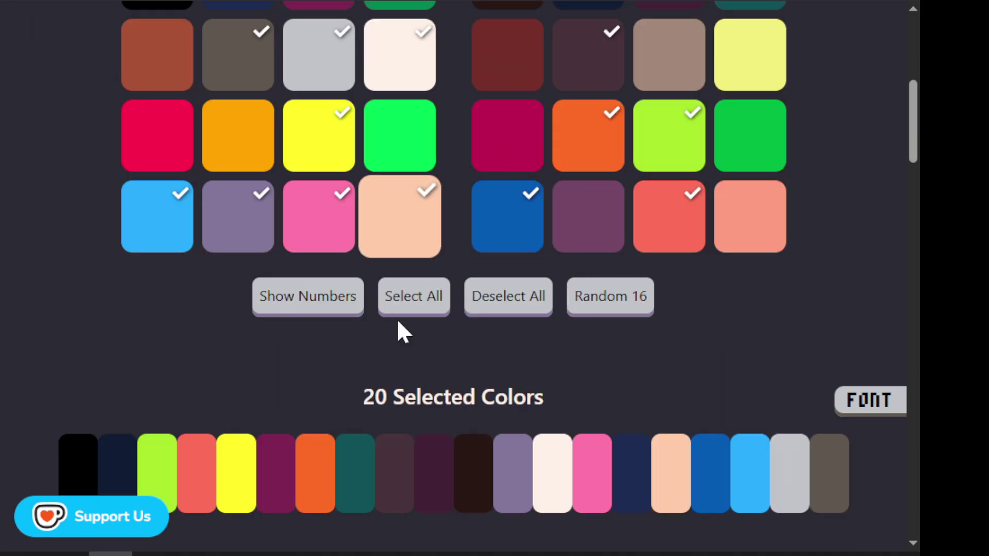
scroll(398, 322, "down", 2)
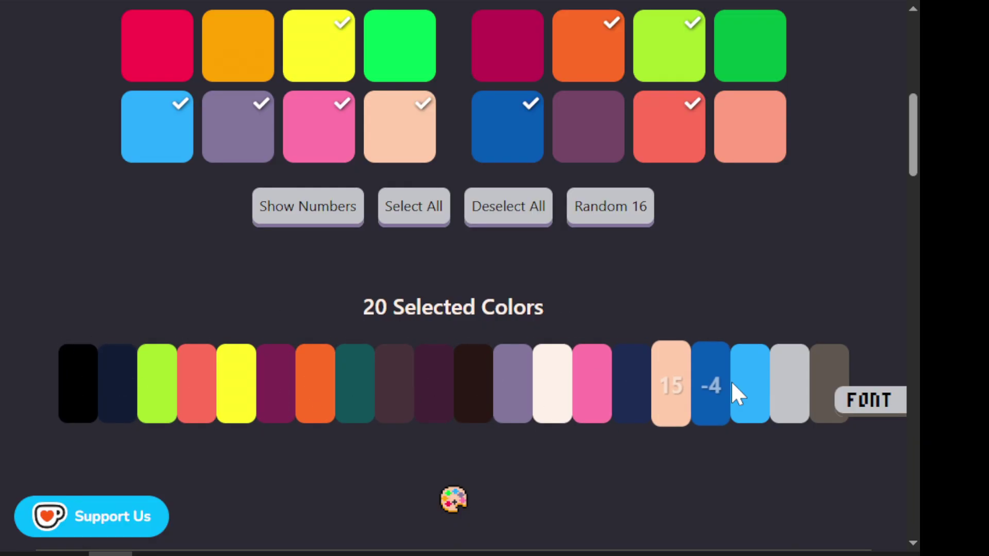
left_click_drag(913, 134, 912, 193)
scroll(379, 342, "up", 2)
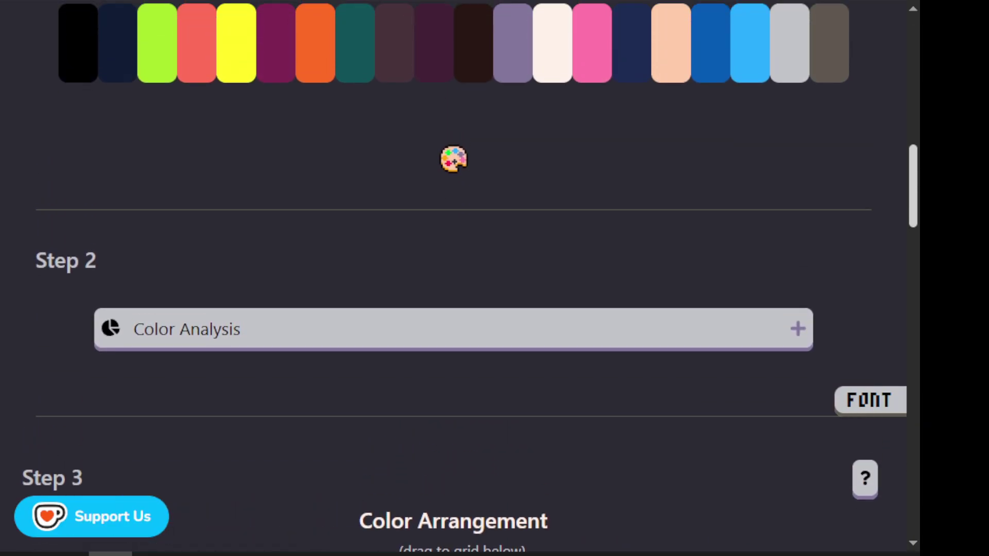
- Expand the Color Analysis section and scroll to its Color Wheel and Color Rings
left_click(309, 379)
left_click_drag(913, 119, 913, 143)
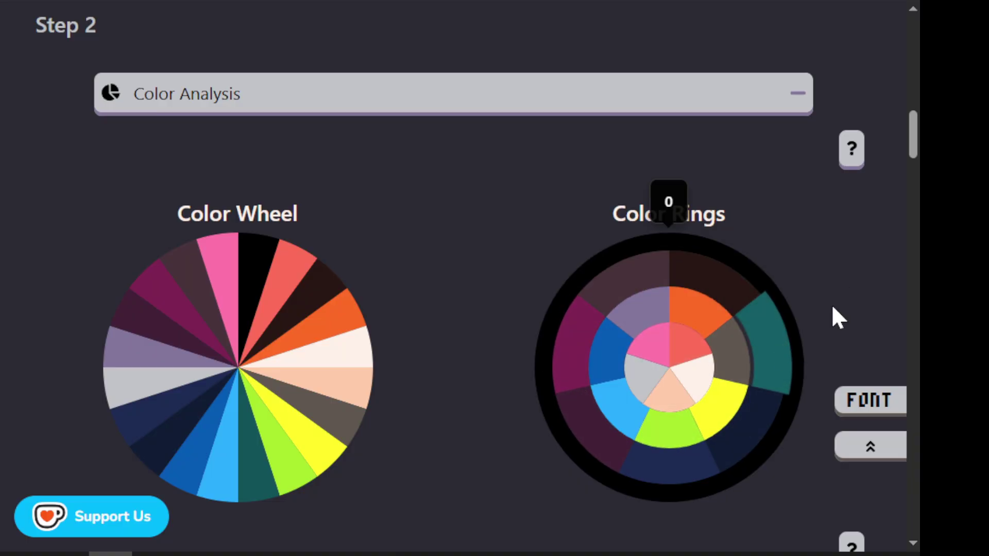
scroll(910, 147, "down", 10)
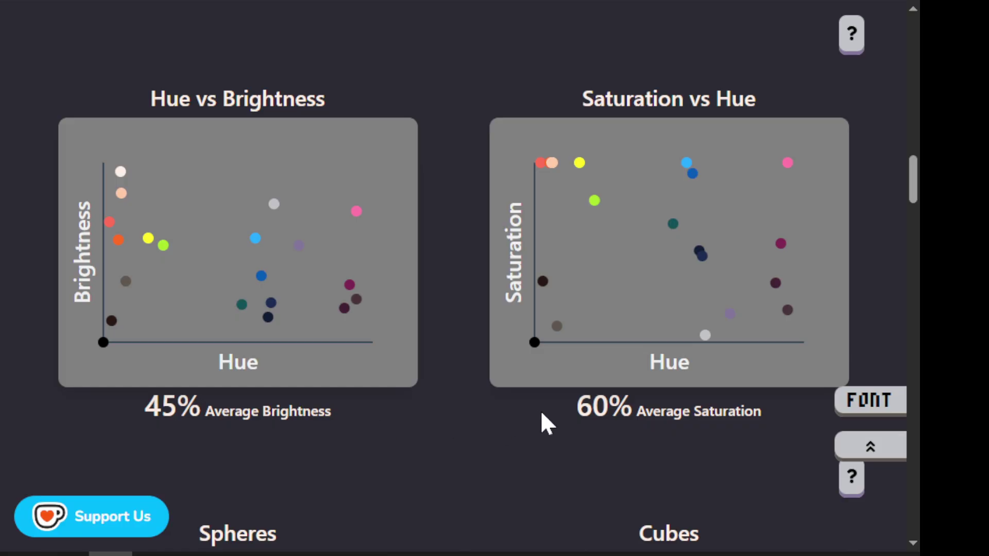
- Scroll to the Hue vs Brightness and Saturation vs Hue charts showing 45% and 60% averages
left_click_drag(912, 181, 913, 221)
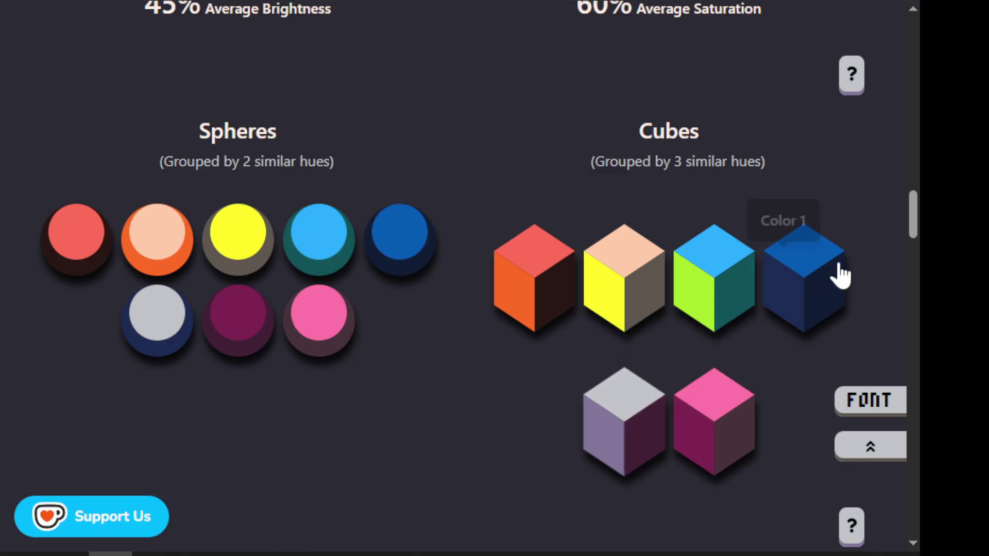
- Scroll to the Spheres (2 similar hues) and Cubes (3 similar hues) groupings
left_click_drag(914, 219, 889, 252)
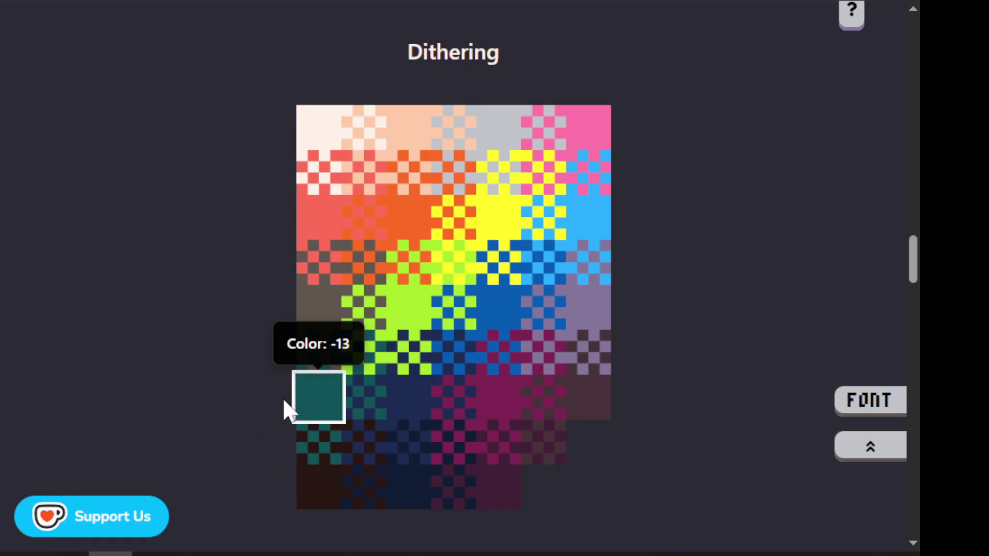
- Read the colour-pair tooltips on several Dithering grid cells
mouse_move(307, 444)
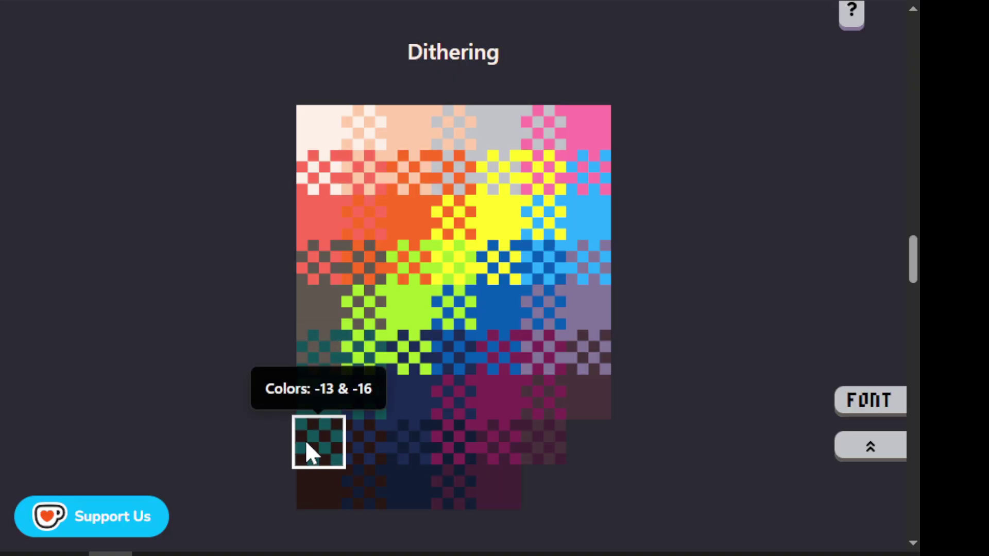
mouse_move(489, 485)
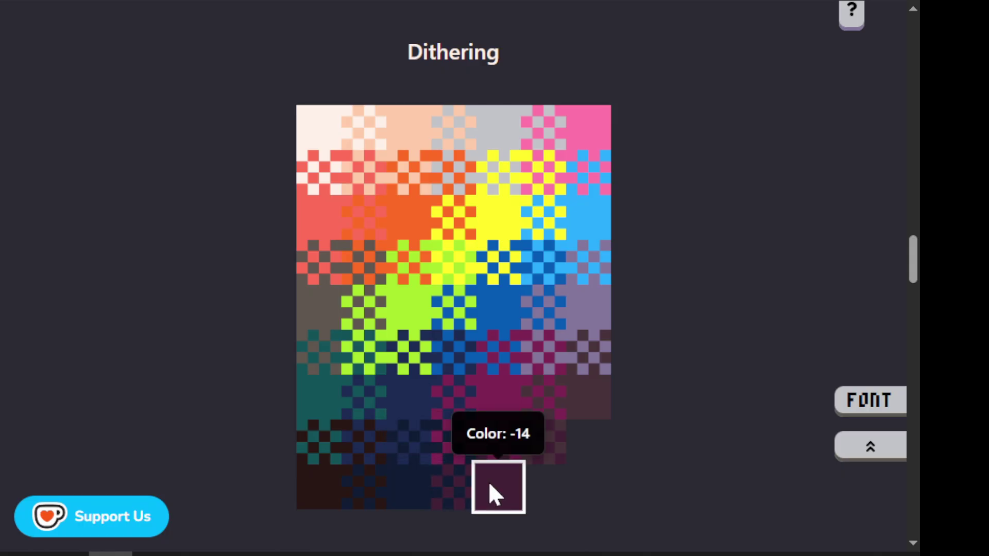
mouse_move(492, 406)
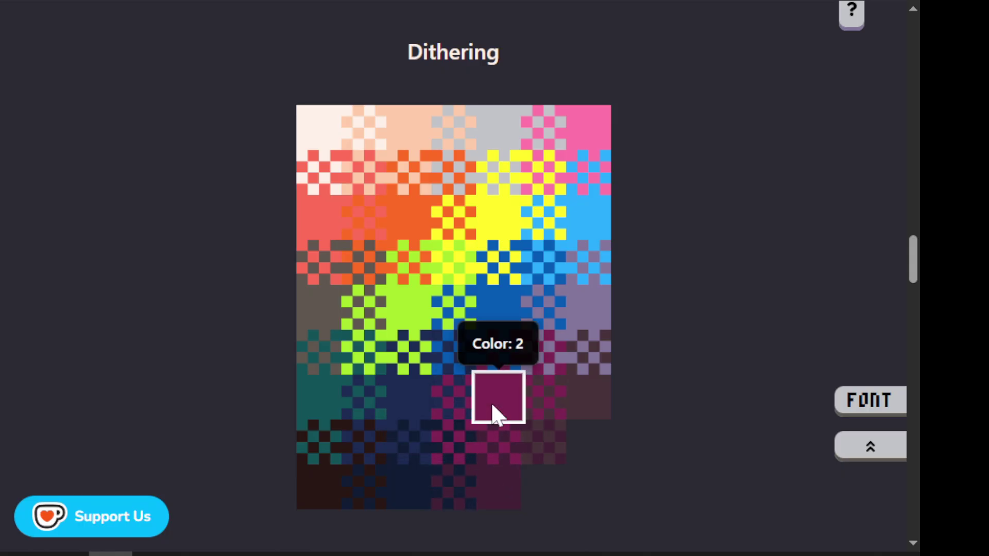
mouse_move(497, 445)
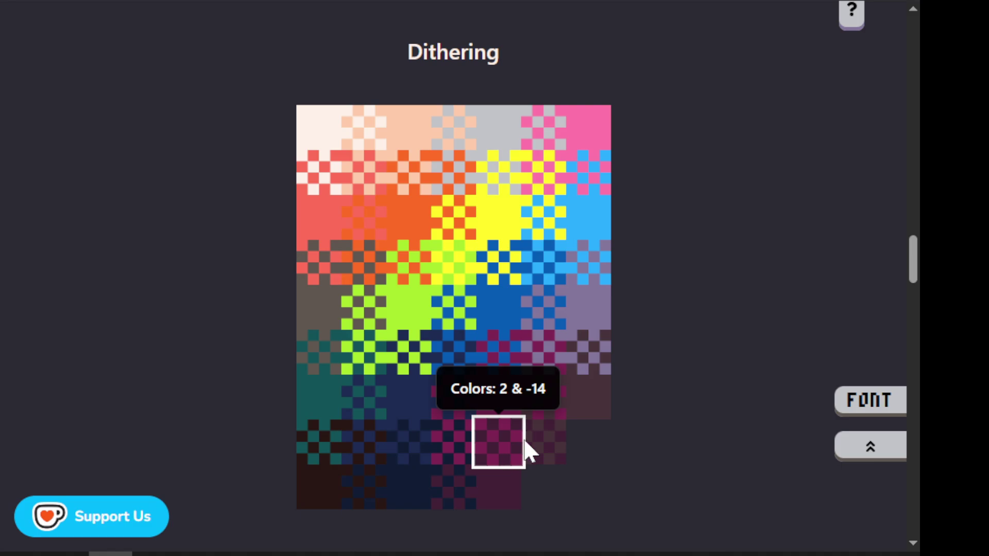
mouse_move(538, 433)
mouse_move(593, 395)
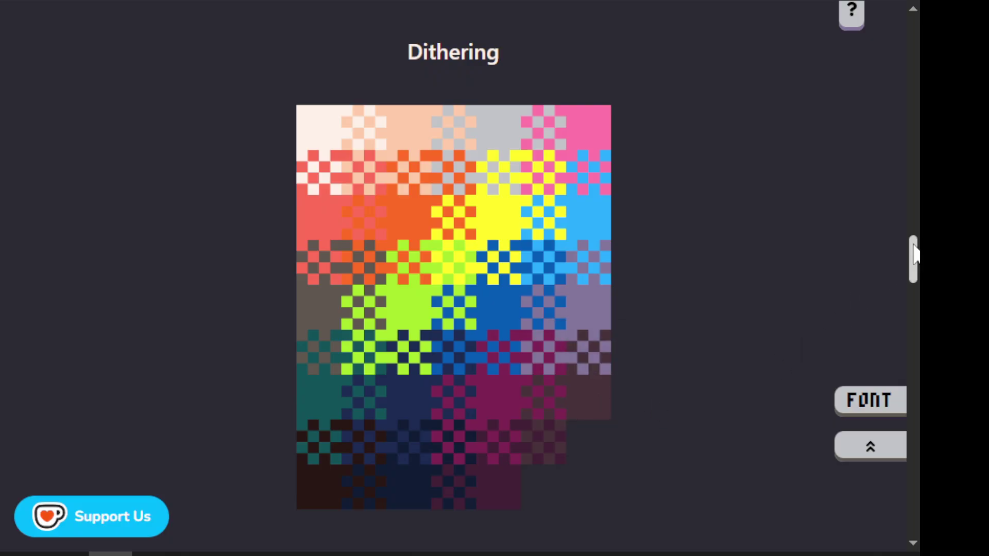
left_click_drag(913, 257, 912, 306)
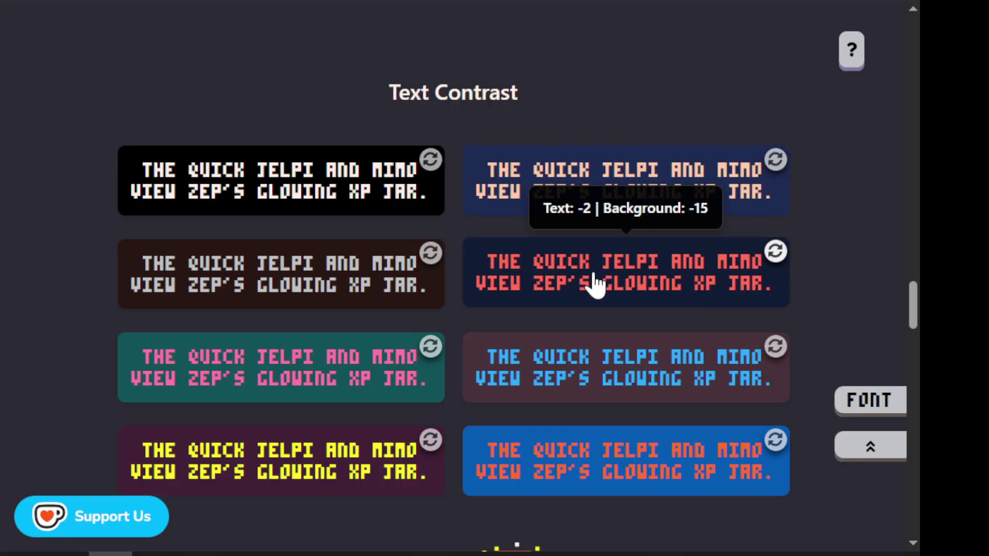
- Re-roll five Text Contrast cards' colour pairings, the dark purple card twice
left_click(431, 164)
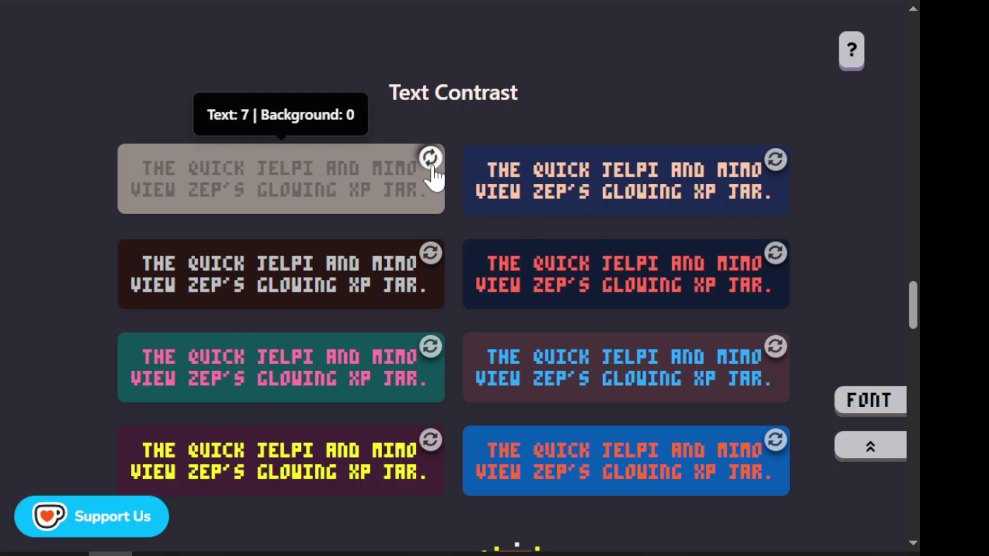
left_click(776, 160)
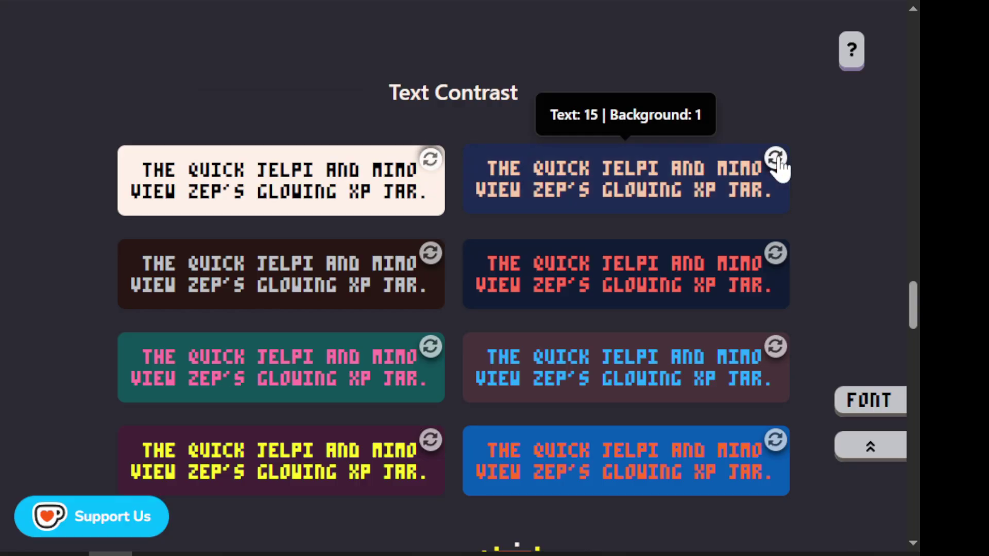
left_click(776, 253)
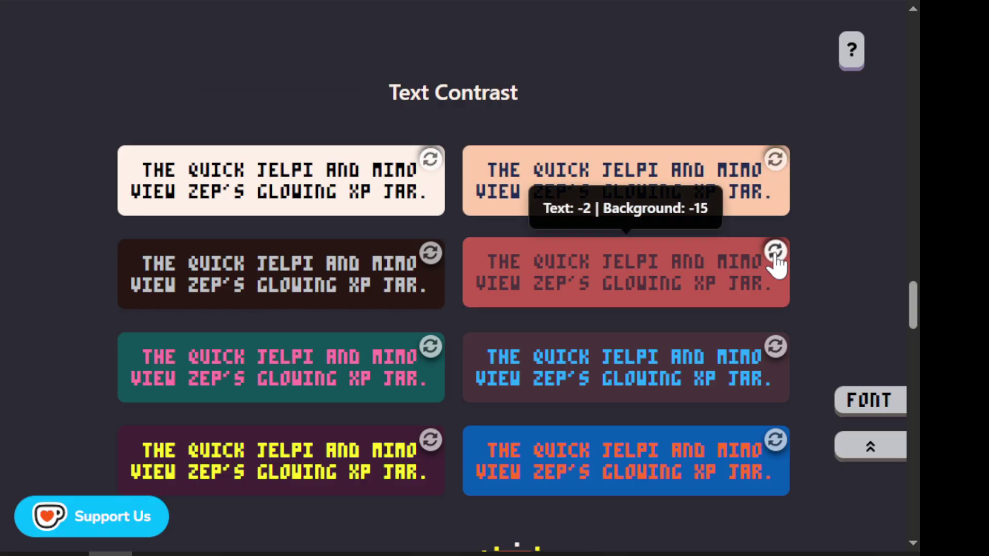
left_click(435, 343)
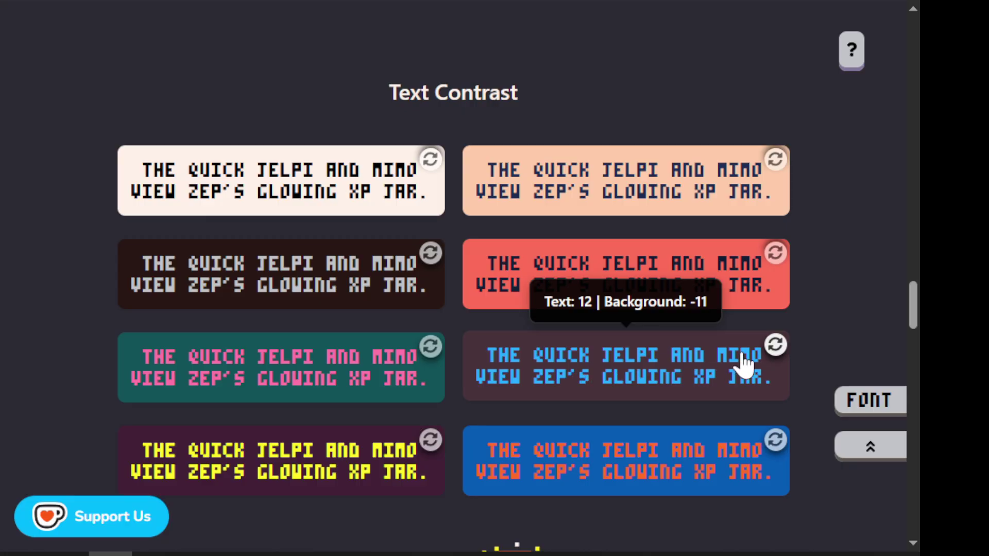
left_click(775, 346)
left_click(774, 346)
left_click_drag(911, 322, 897, 65)
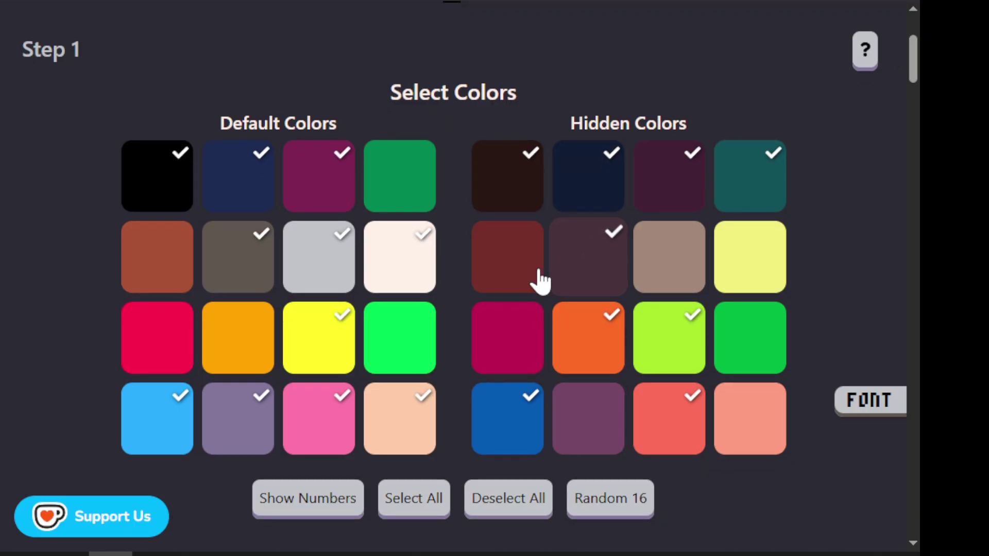
- Add the hidden bright green, default green and neon green, bringing the selection to 23 colours
left_click(747, 322)
left_click(405, 188)
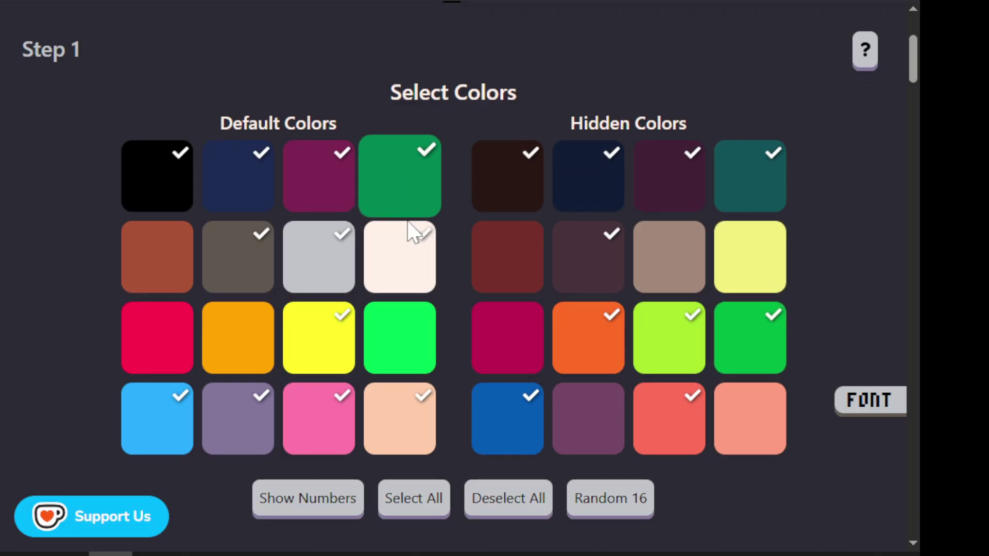
left_click(393, 360)
left_click_drag(911, 66, 919, 253)
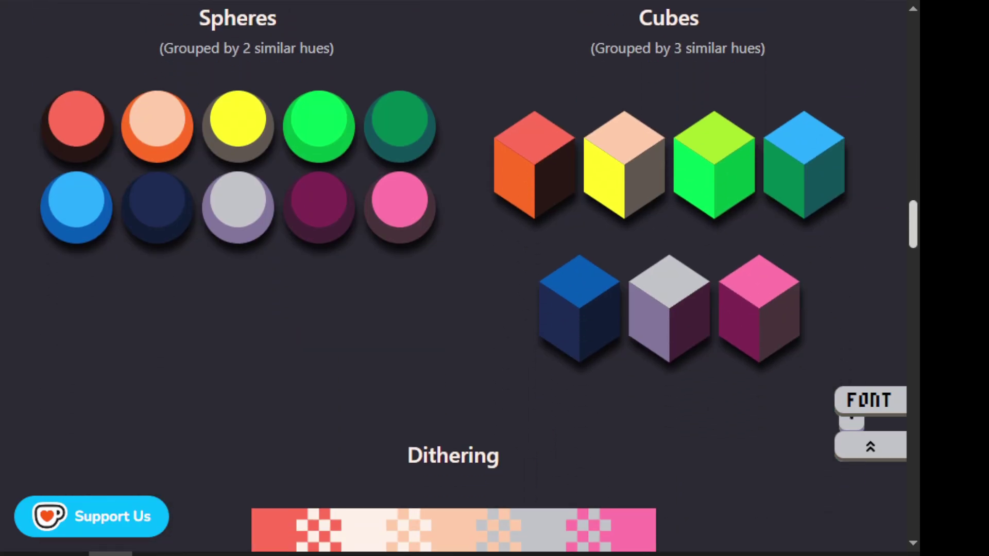
left_click_drag(912, 227, 911, 372)
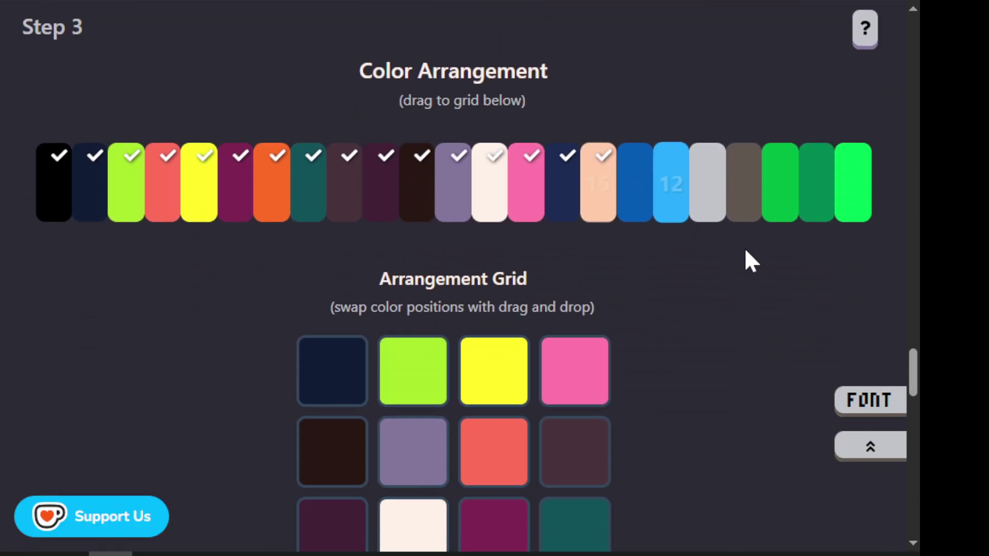
left_click_drag(912, 370, 914, 381)
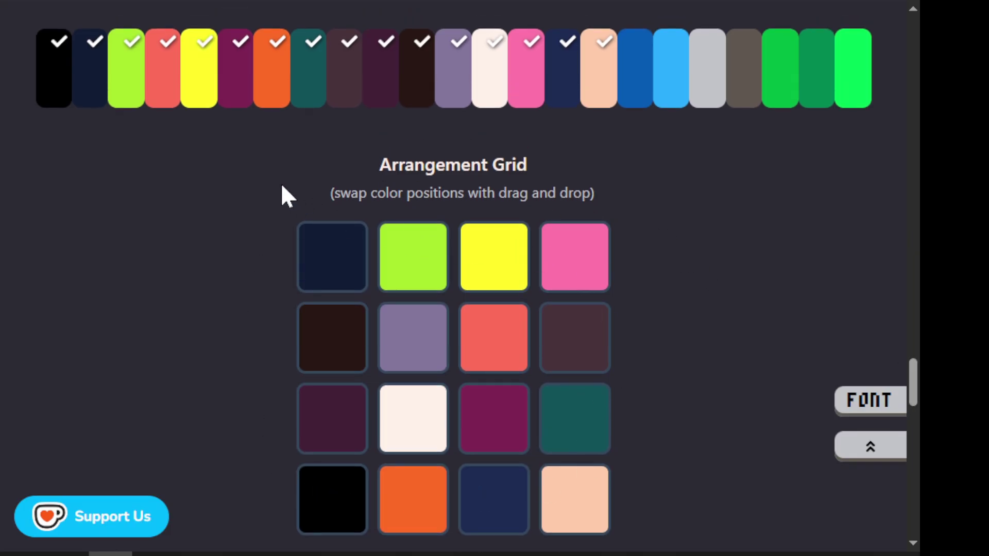
left_click(604, 453)
left_click(600, 494)
- Clear the selection and pick the blues: light blue, navy, hidden blue and dark navy
left_click(494, 502)
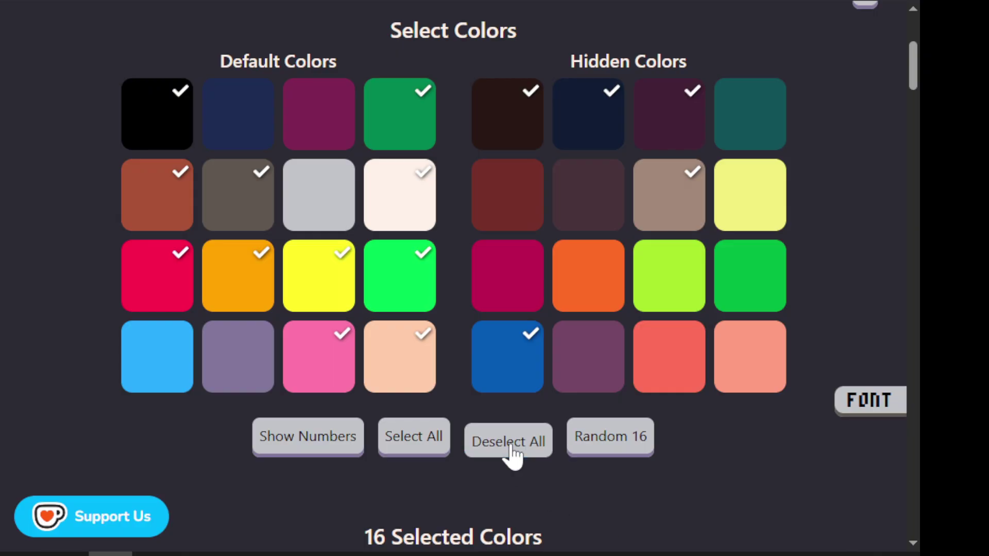
left_click(512, 454)
left_click(168, 375)
left_click(495, 367)
left_click(495, 366)
left_click(589, 124)
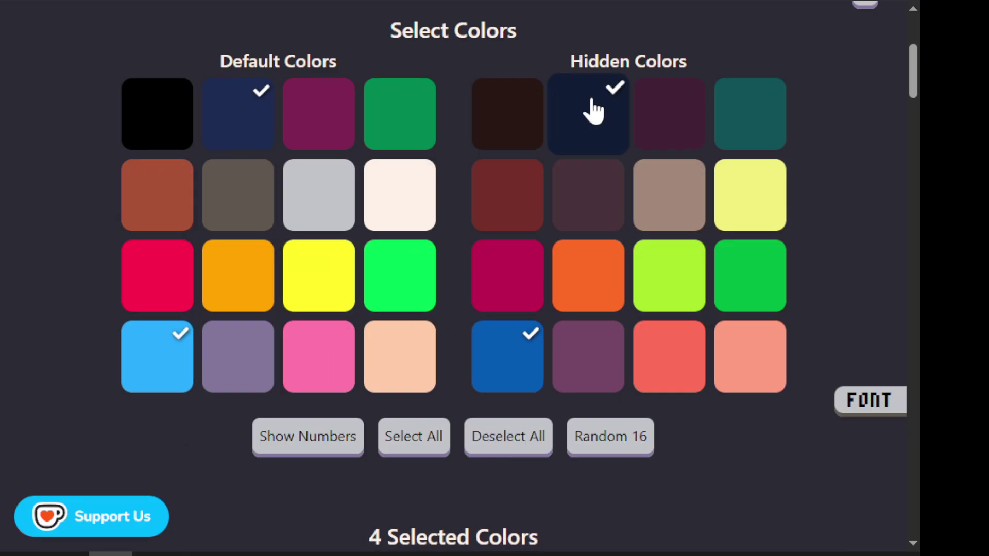
- Add cream, light grey, dark grey, grey-purple and black to the selection
left_click(399, 196)
left_click(319, 196)
left_click(249, 209)
left_click(238, 358)
left_click(172, 128)
scroll(859, 101, "down", 6)
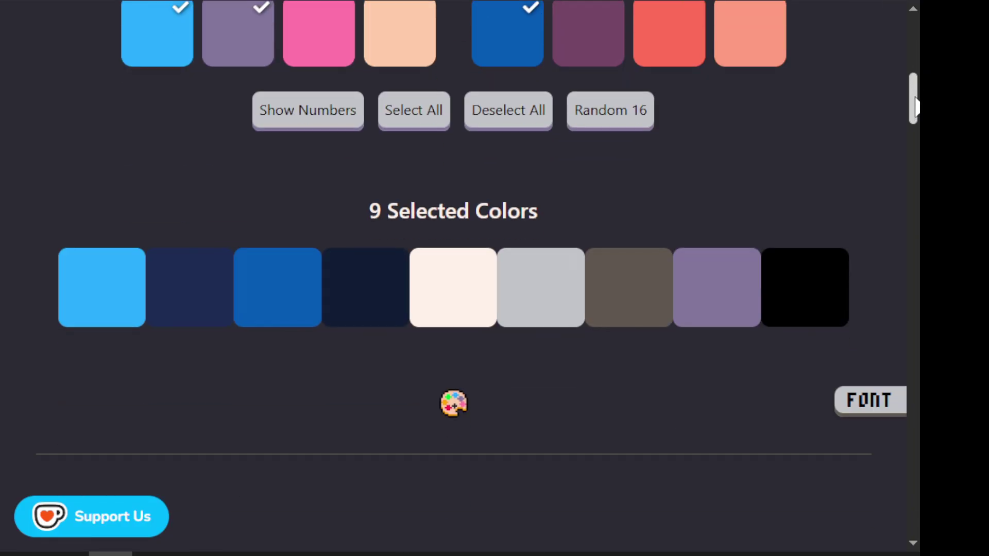
scroll(380, 232, "down", 5)
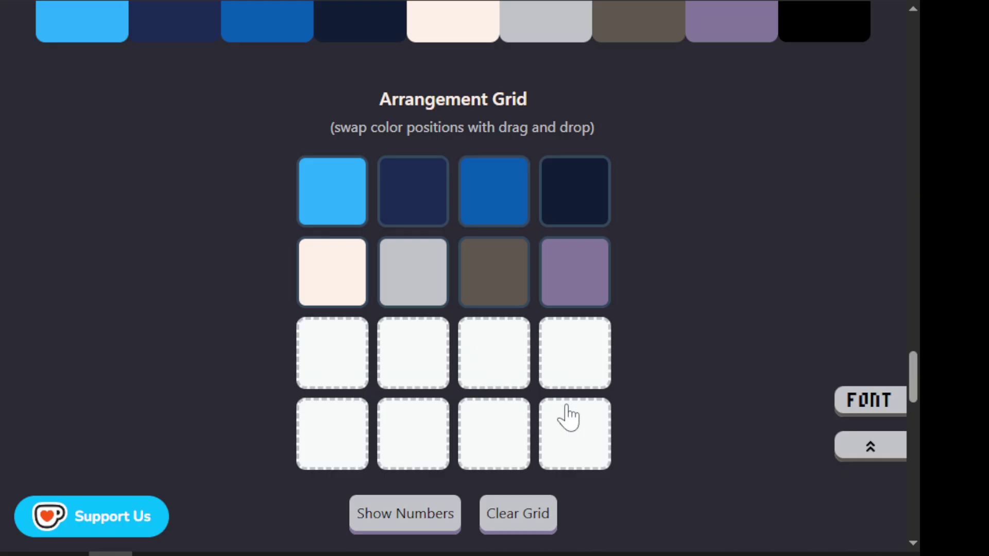
left_click_drag(912, 374, 914, 82)
- Add the hidden lime, green and teal plus the default dark green and neon green
left_click(675, 302)
left_click(742, 289)
left_click(752, 147)
left_click(434, 134)
left_click(406, 309)
left_click_drag(913, 77, 913, 84)
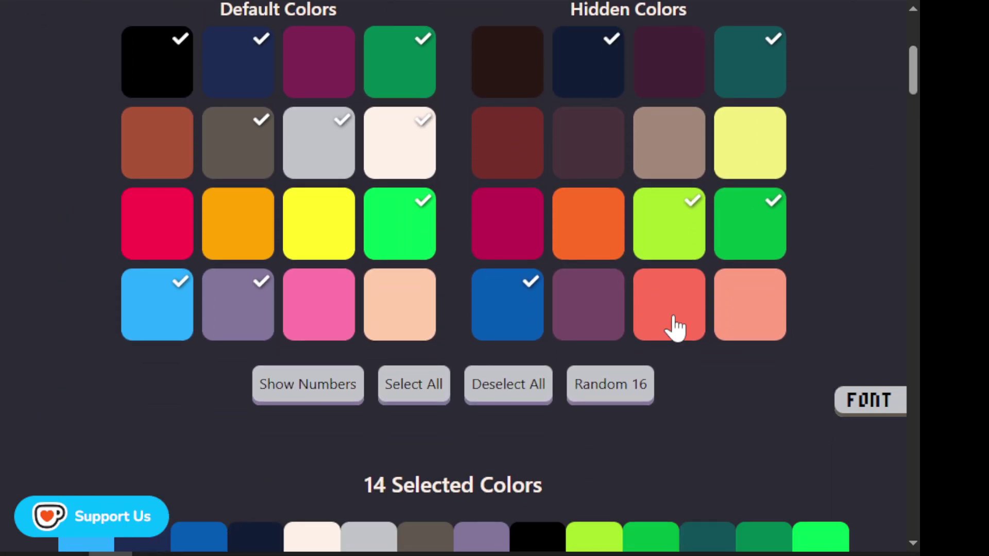
- Add the hidden salmon red and orange to complete the 16 colours
left_click(675, 298)
left_click(603, 247)
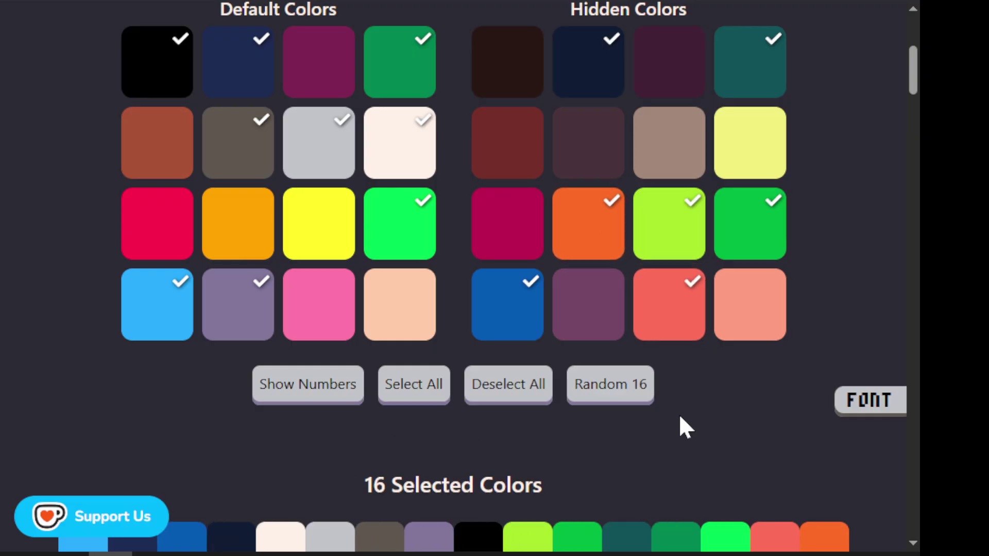
left_click_drag(915, 80, 914, 162)
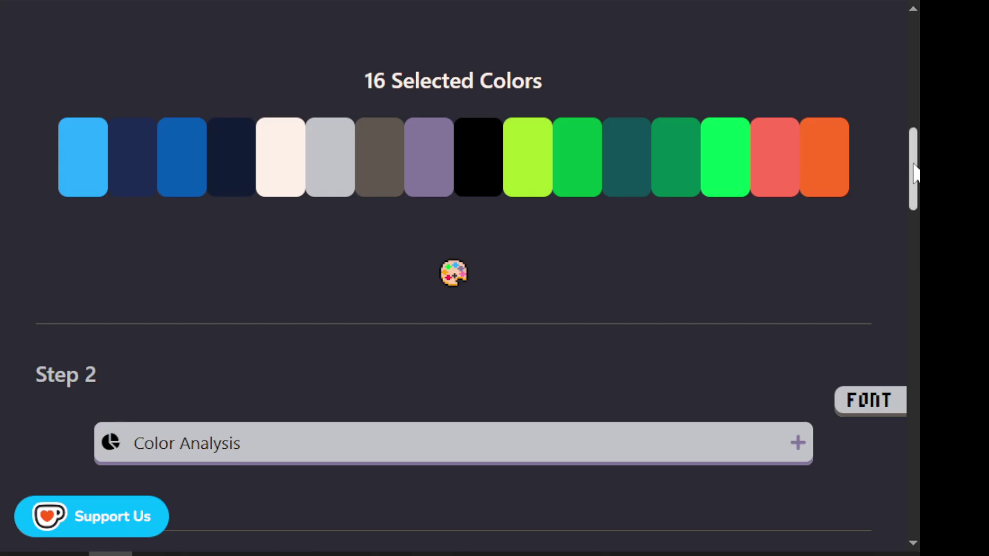
- Place orange in the empty last slot and swap lime, neon green, dark green and navy so greens share a row
left_click_drag(913, 165, 909, 269)
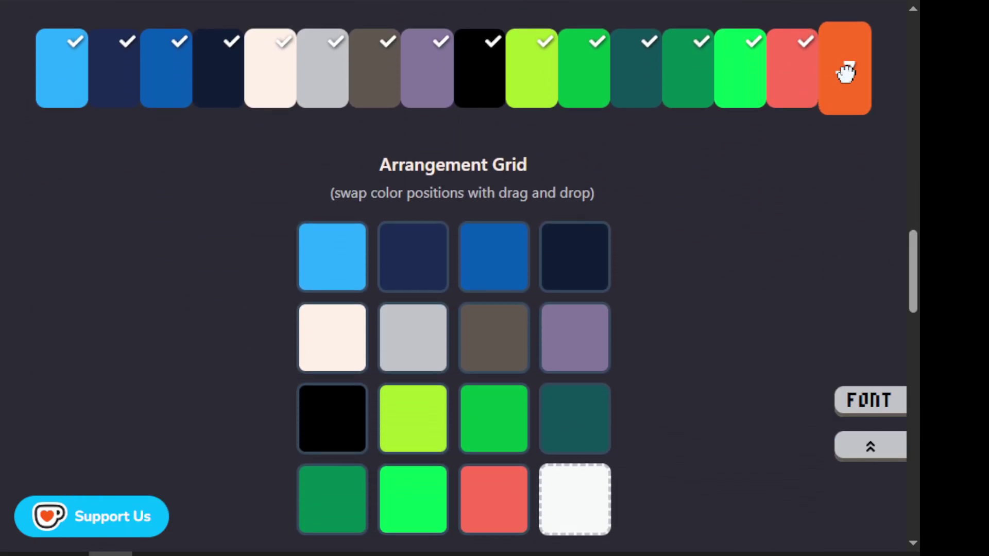
left_click_drag(846, 72, 593, 480)
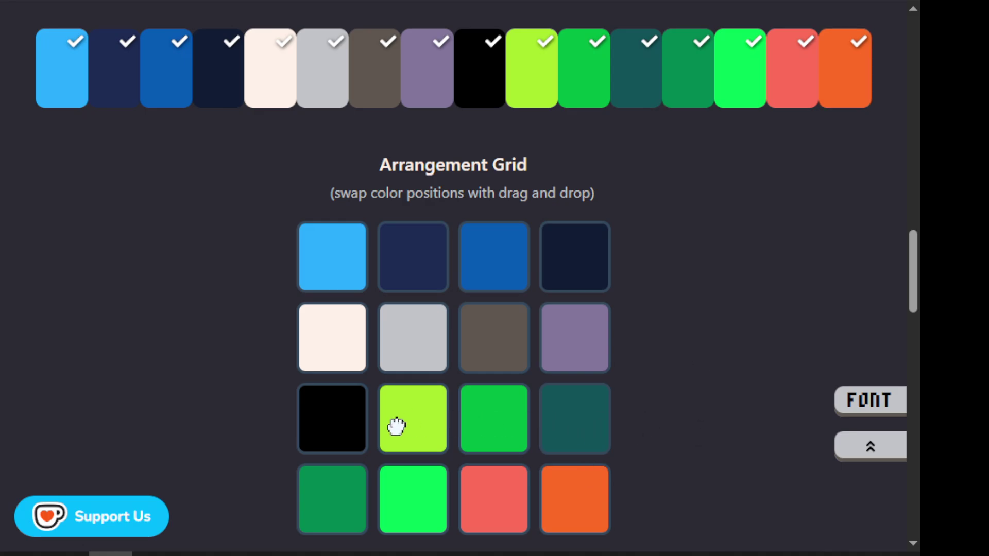
left_click_drag(405, 424, 324, 426)
left_click_drag(419, 490, 419, 426)
left_click_drag(357, 490, 579, 419)
left_click_drag(452, 272, 511, 256)
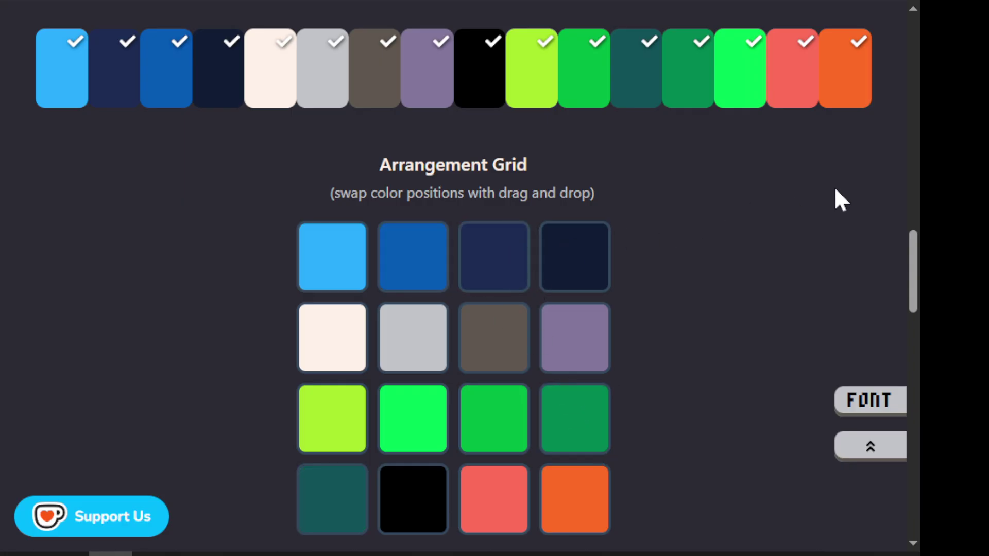
left_click_drag(913, 272, 913, 294)
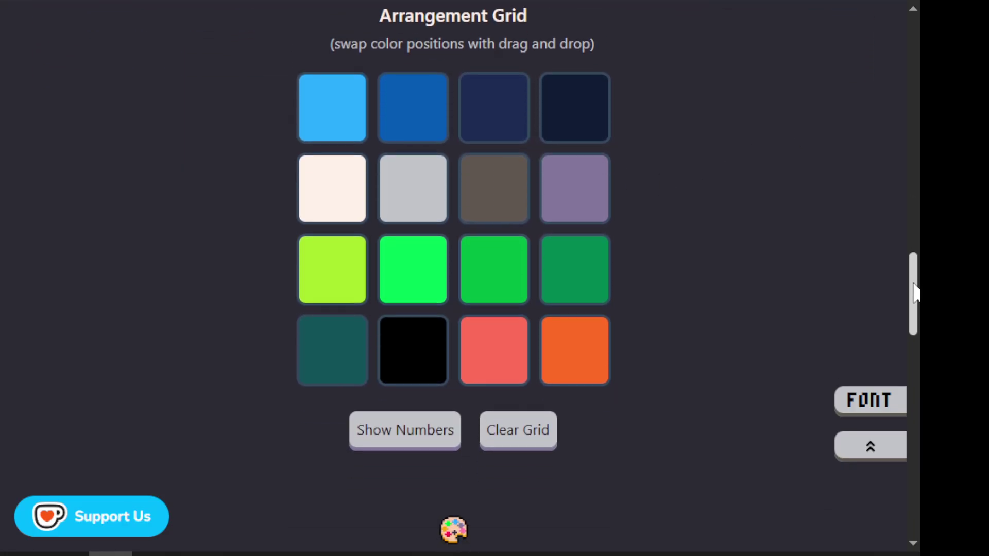
- Clear the arrangement grid and place black and cream in the first two slots
left_click(536, 435)
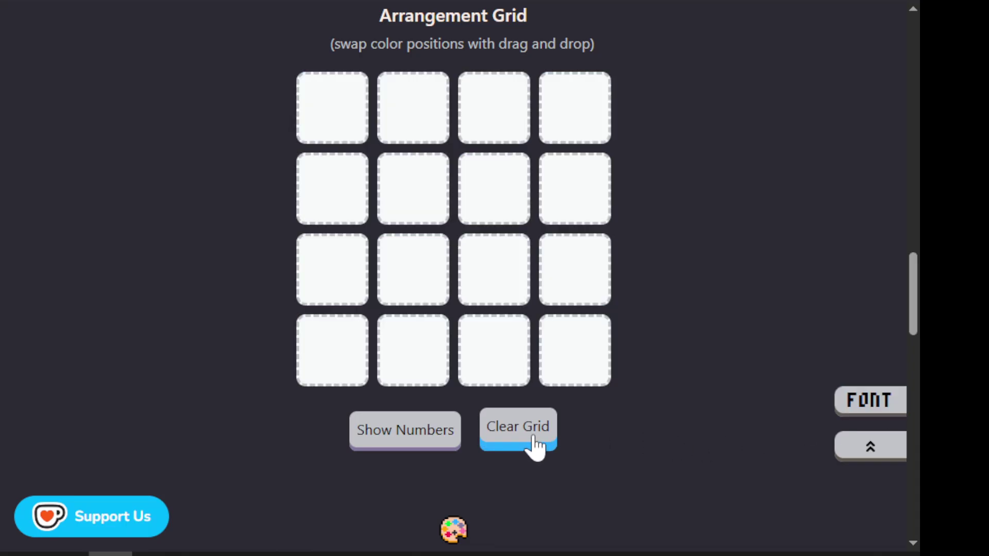
left_click_drag(914, 301, 913, 280)
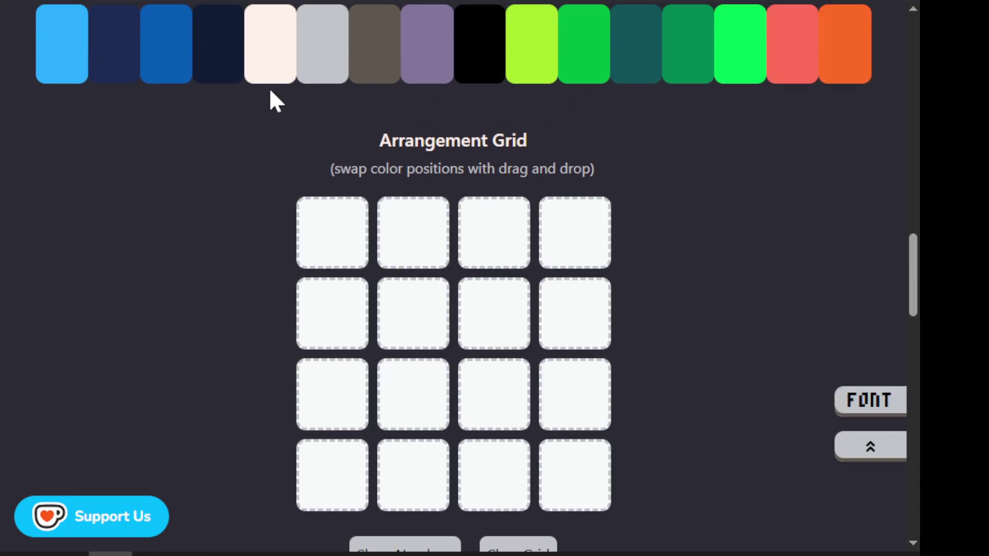
left_click_drag(461, 39, 304, 233)
left_click_drag(269, 44, 397, 212)
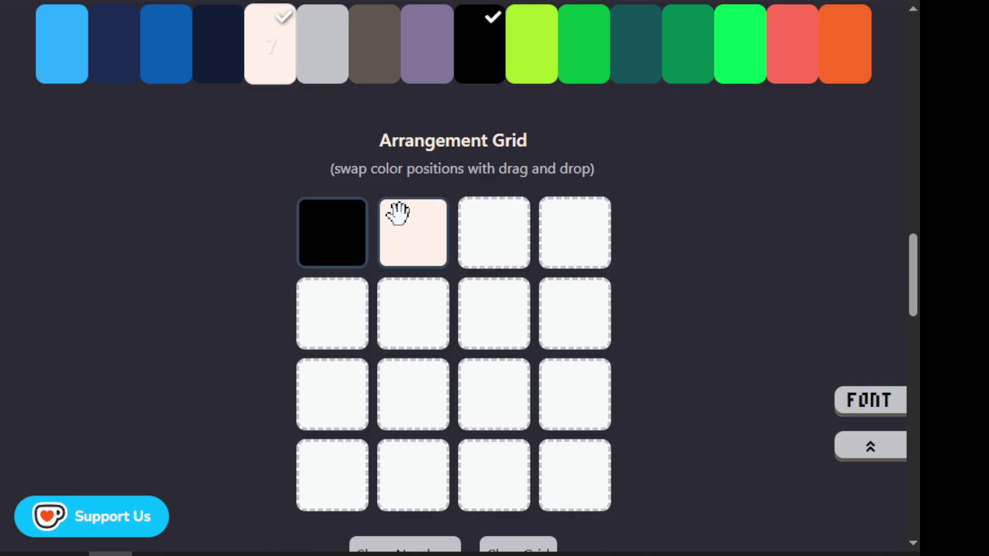
left_click_drag(185, 44, 493, 232)
- Fill slots three to eight with light blue, navy, dark navy, grey-purple, dark grey and light grey
left_click_drag(61, 44, 441, 260)
left_click_drag(114, 44, 574, 231)
left_click_drag(242, 78, 333, 316)
left_click_drag(415, 61, 413, 314)
left_click_drag(375, 44, 493, 312)
left_click_drag(322, 44, 575, 311)
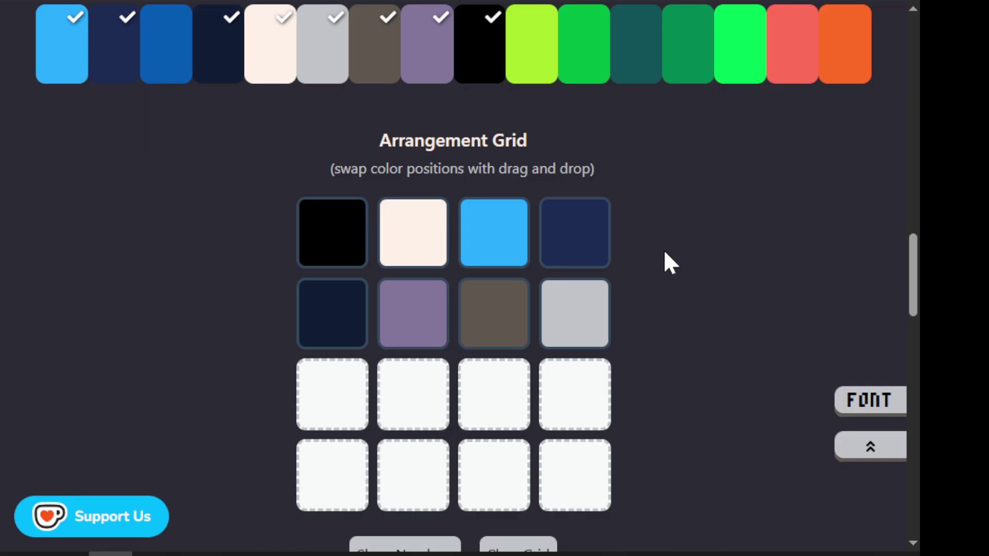
left_click_drag(912, 255, 916, 365)
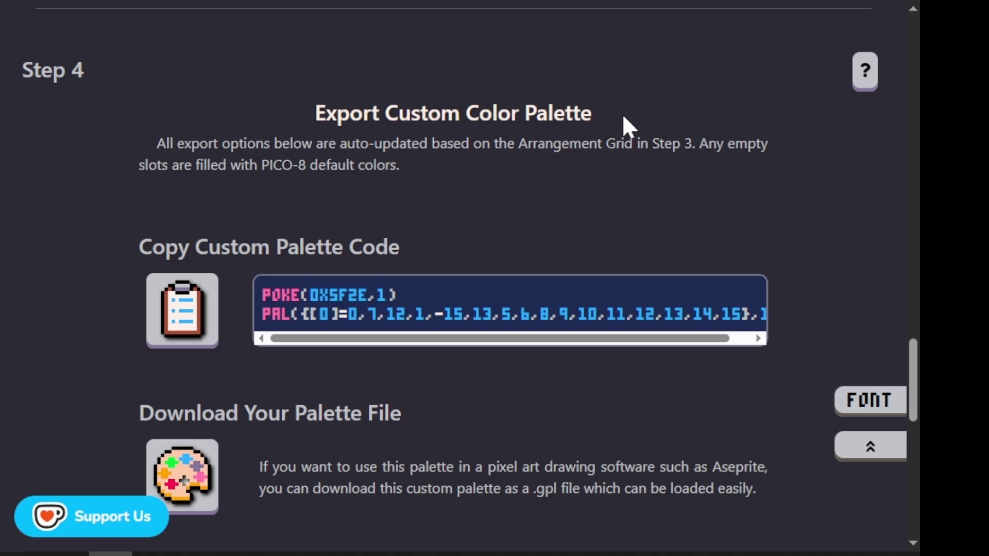
- Copy the custom palette code and paste it into the PICO-8 code editor
left_click_drag(914, 373, 916, 381)
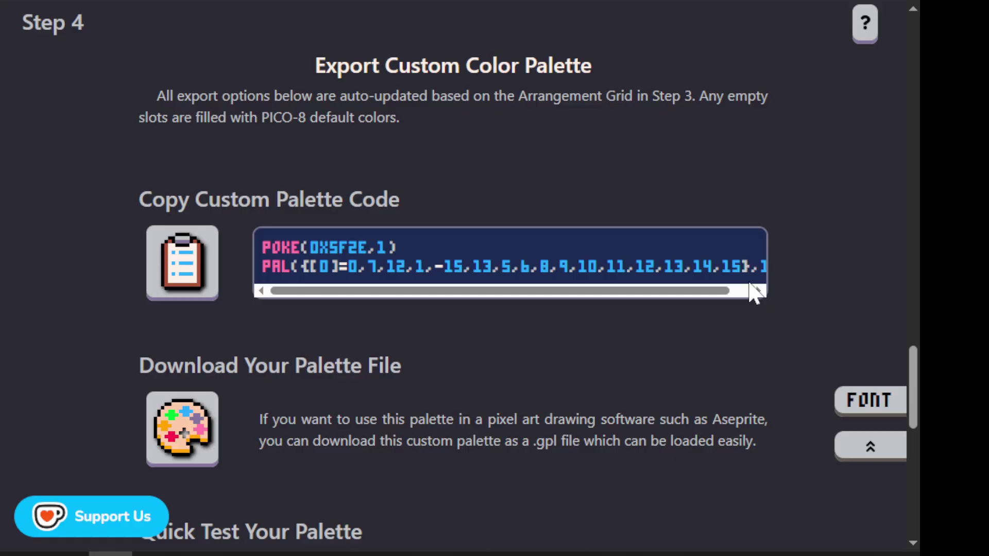
left_click(200, 267)
key("alt+Tab")
key("ctrl+v")
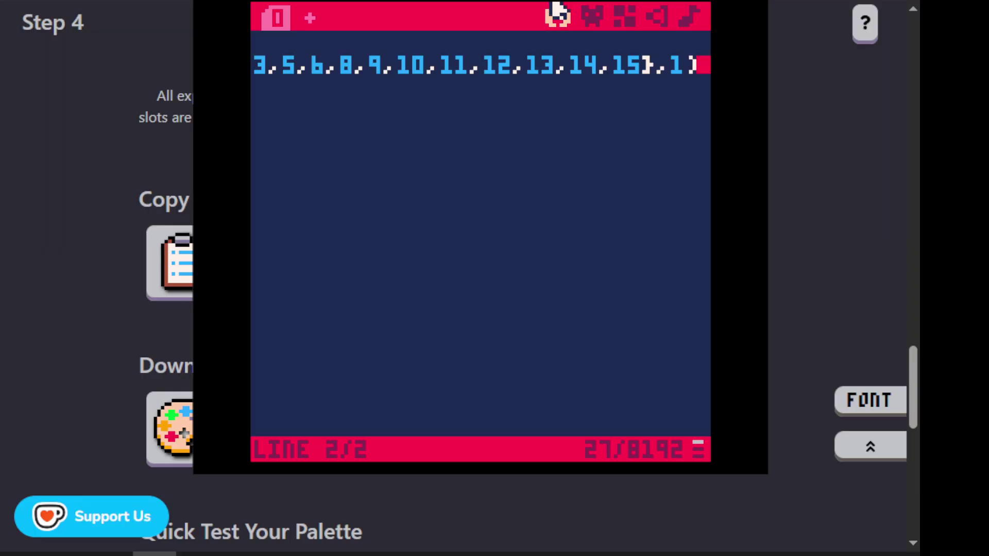
- Run the pasted palette code with Ctrl+R and preview it in the sprite editor
key("Home")
key("ctrl+r")
left_click(594, 17)
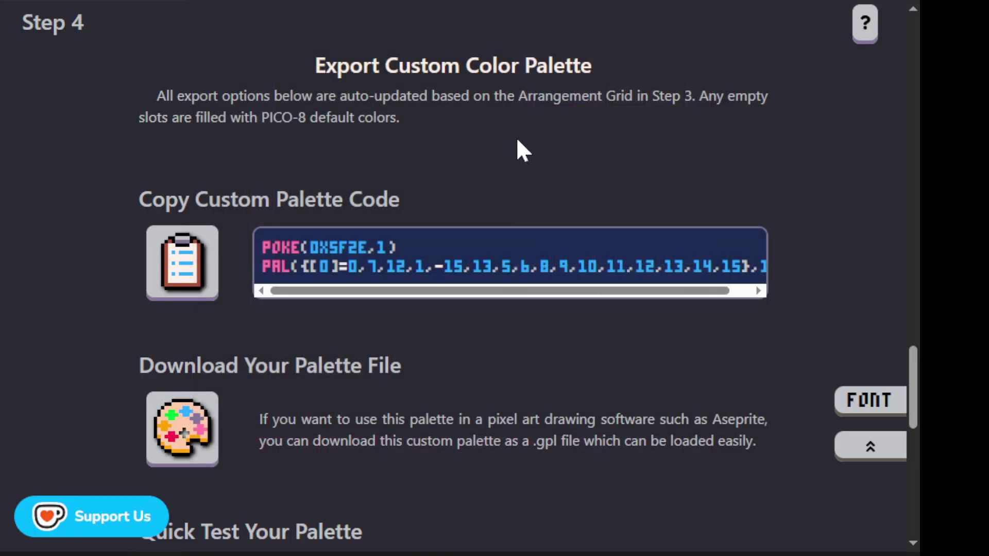
scroll(512, 145, "down", 3)
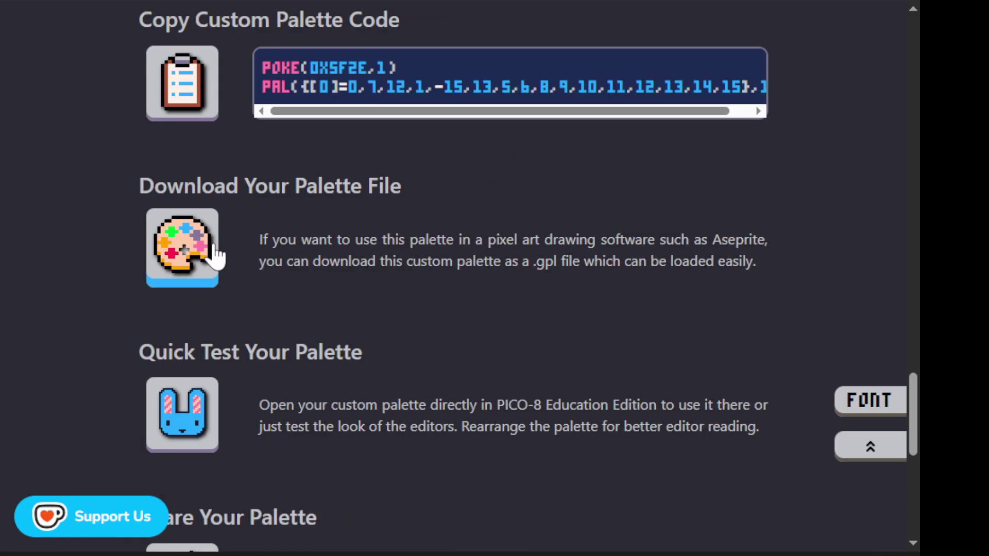
- Download the custom palette as a .gpl file and save it to Downloads
left_click(200, 242)
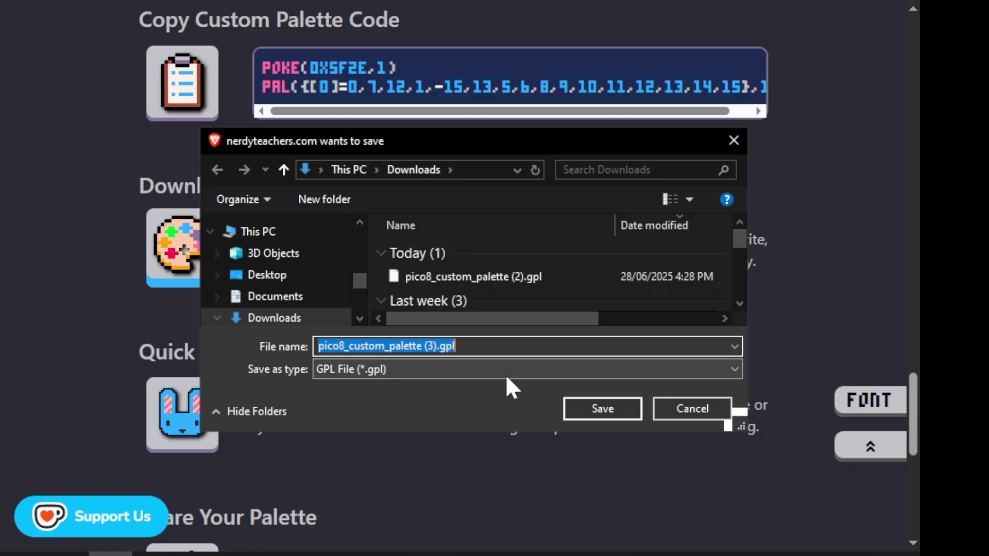
left_click(584, 409)
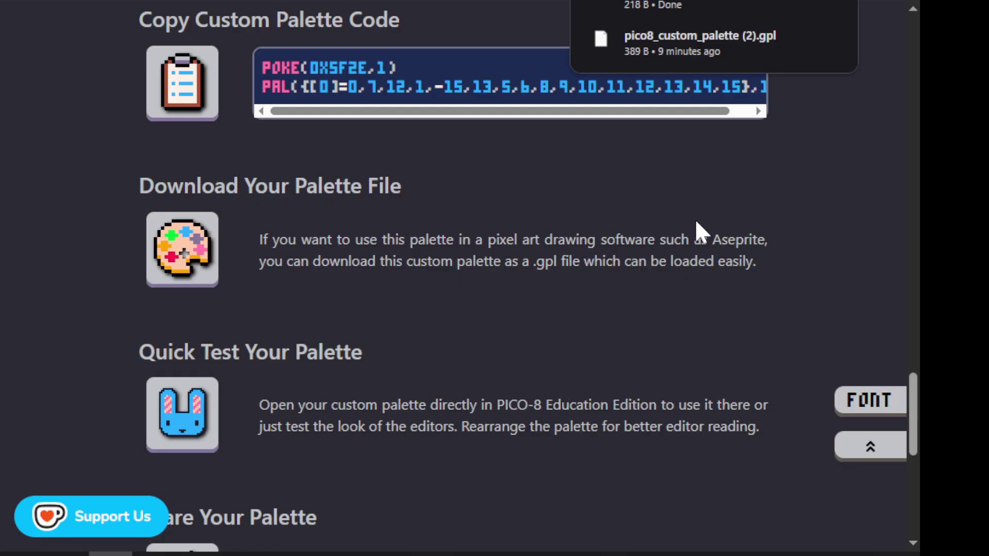
- Launch the custom palette in PICO-8 Education Edition from the Quick Test Your Palette section
scroll(746, 122, "down", 2)
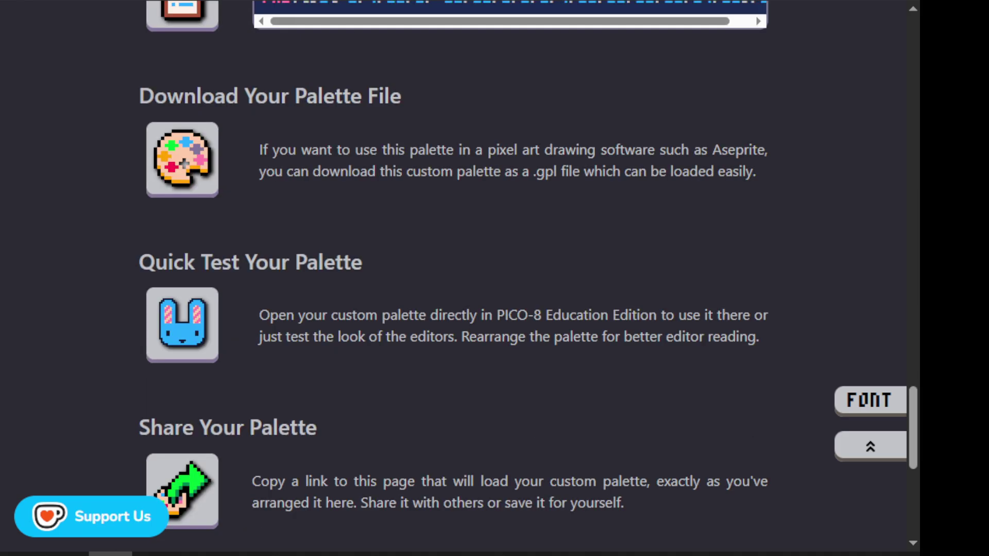
scroll(453, 525, "down", 2)
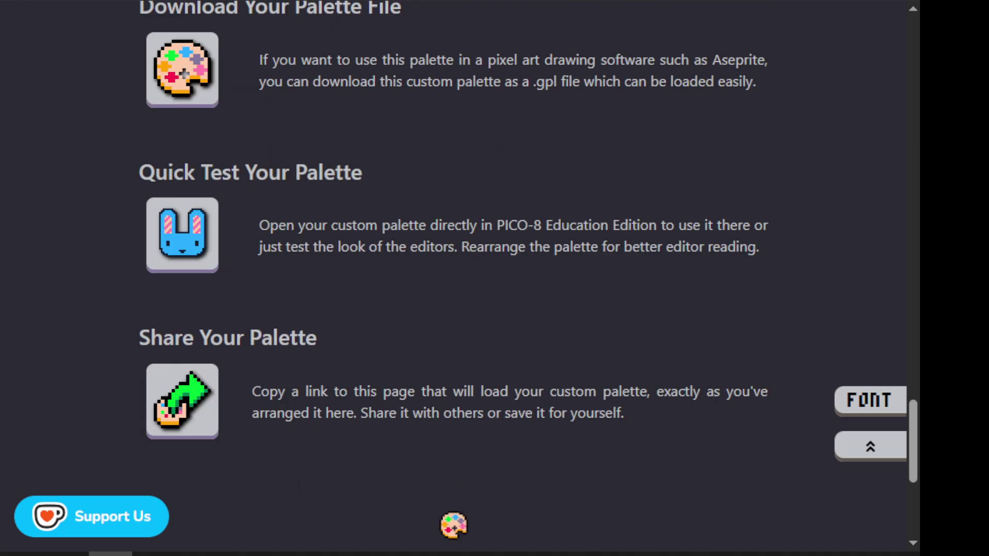
left_click_drag(139, 172, 342, 172)
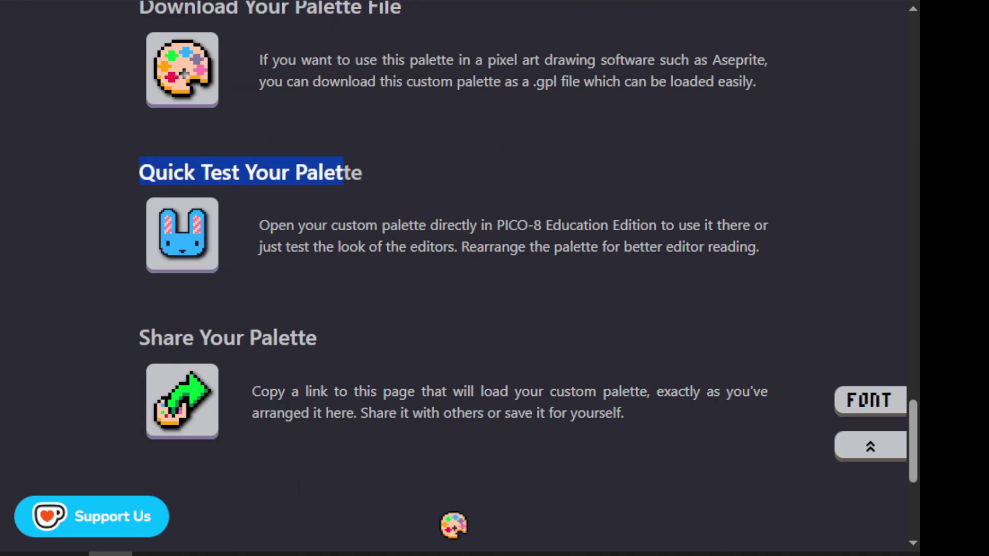
left_click(390, 213)
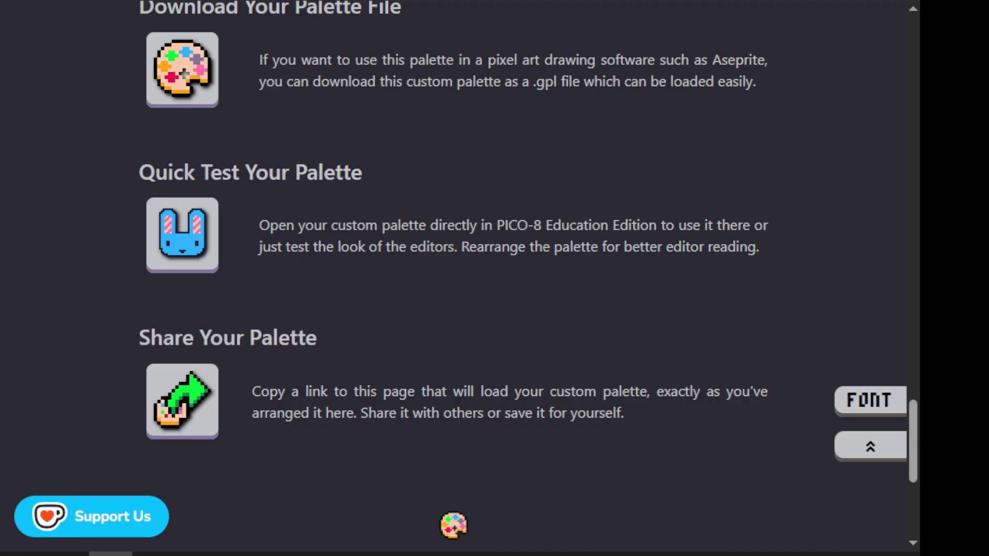
left_click(199, 254)
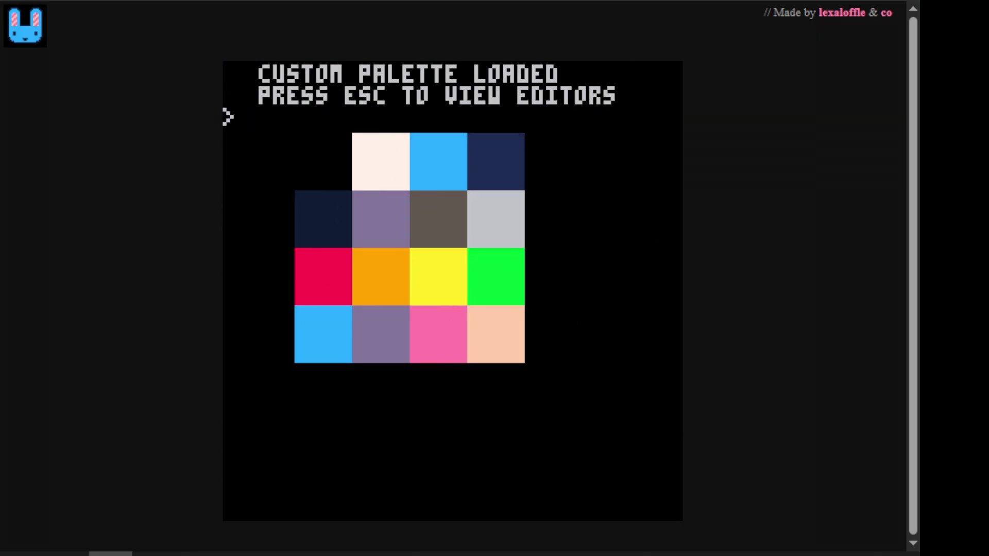
- Preview the palette in PICO-8's code, sprite, map and SFX editors, then copy a shareable palette link
key("Escape")
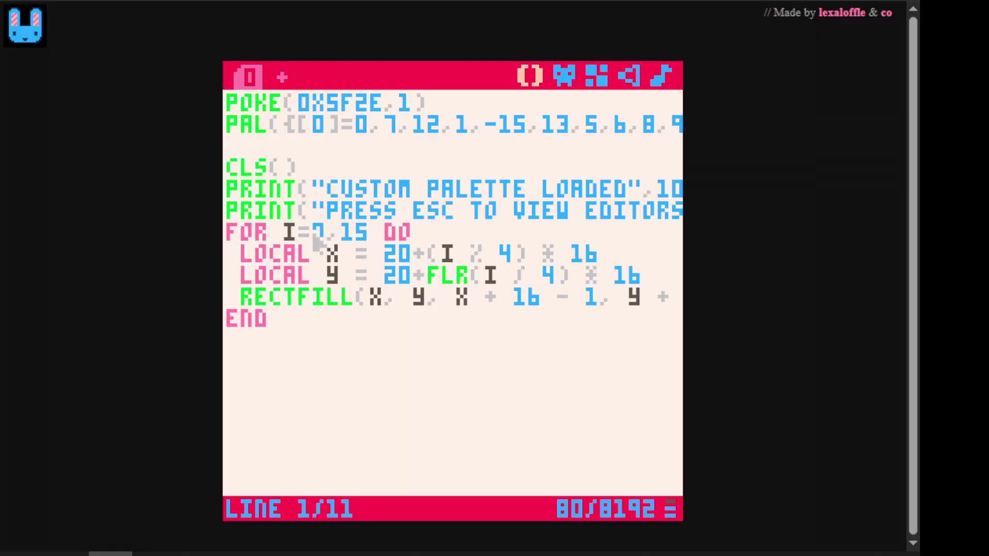
left_click(569, 76)
left_click(605, 77)
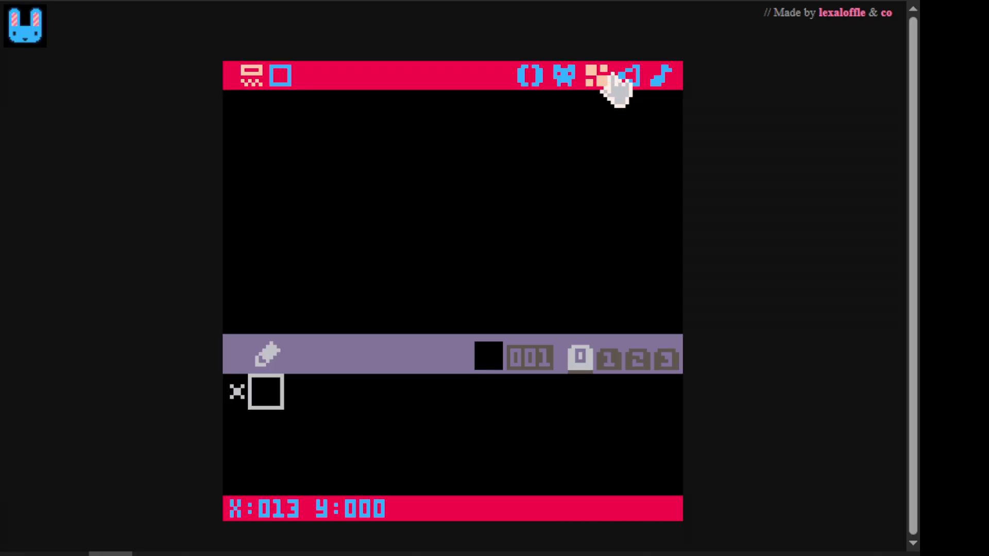
left_click(631, 76)
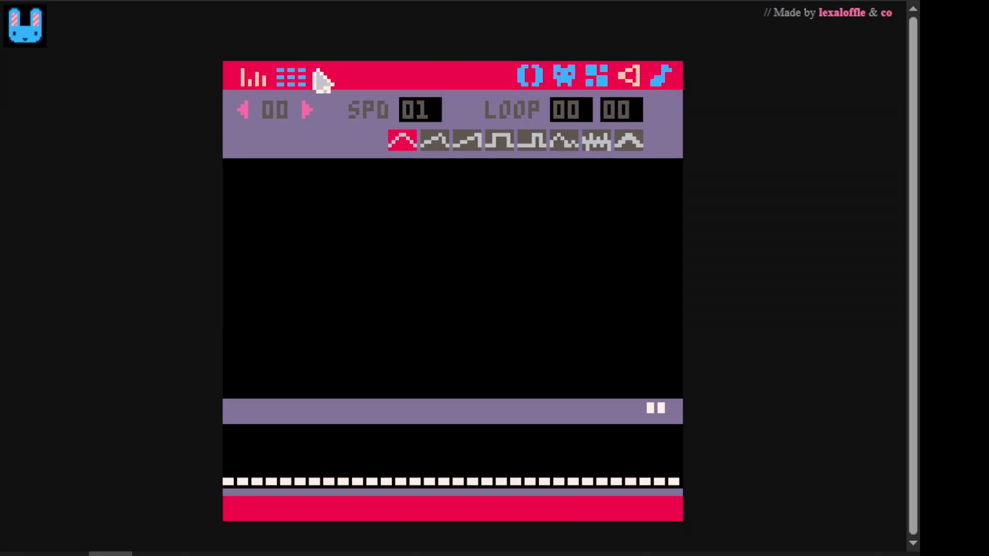
key("Escape")
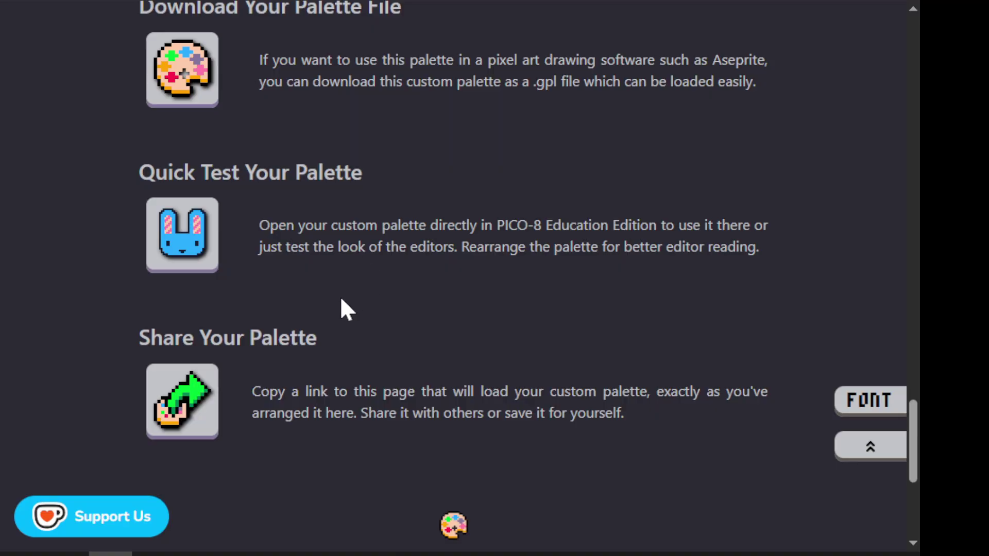
left_click(200, 407)
- Return to the top of the page and expand the Step 2 Color Analysis section
key("Home")
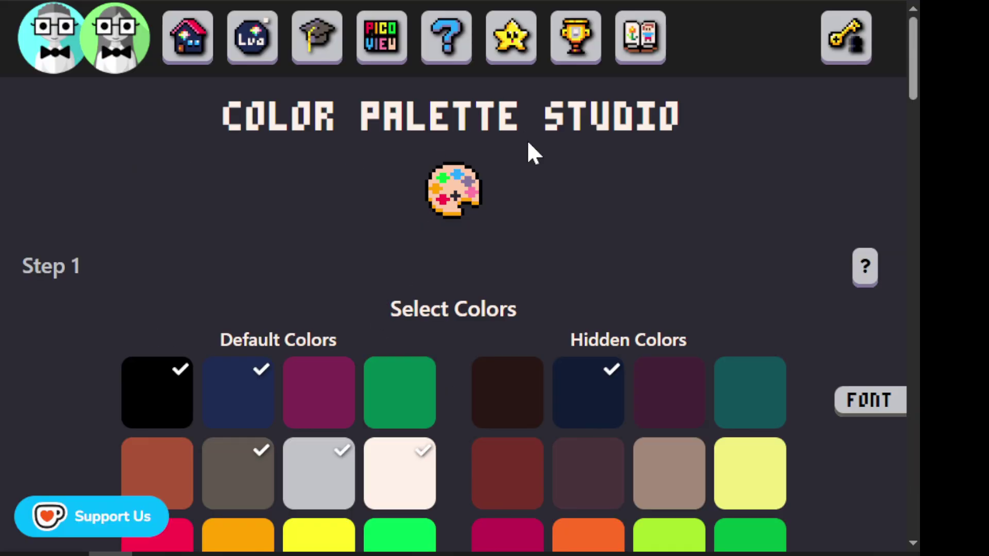
scroll(446, 280, "down", 3)
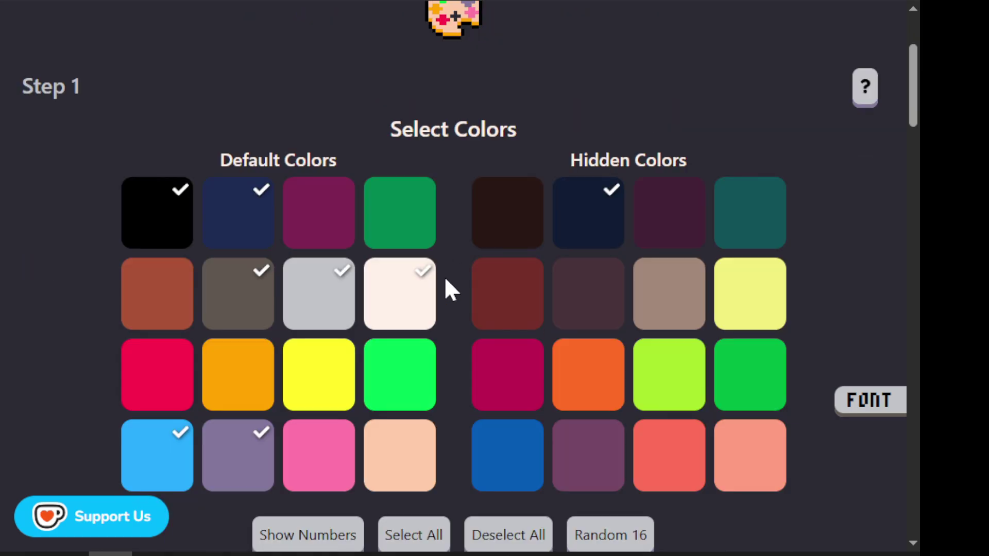
scroll(446, 279, "down", 2)
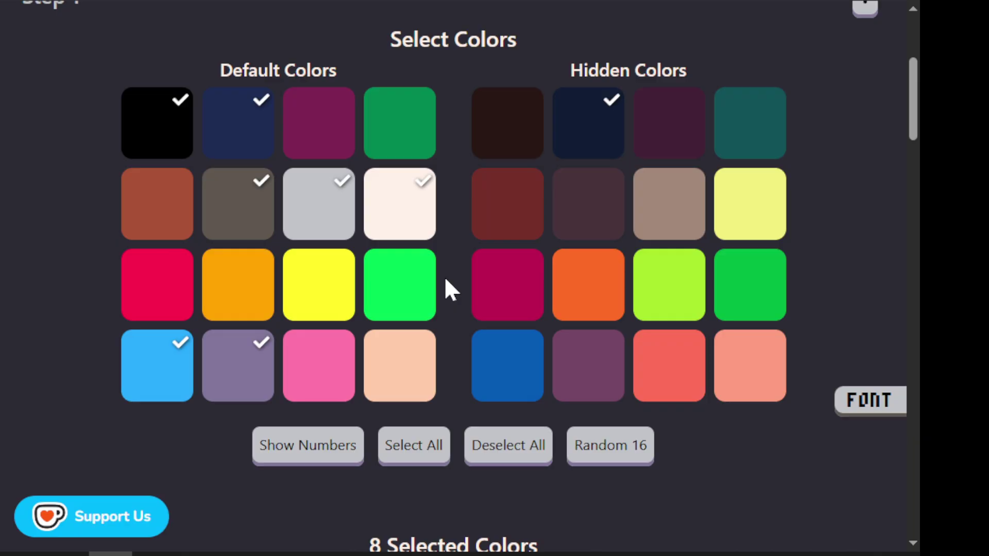
scroll(446, 281, "up", 3)
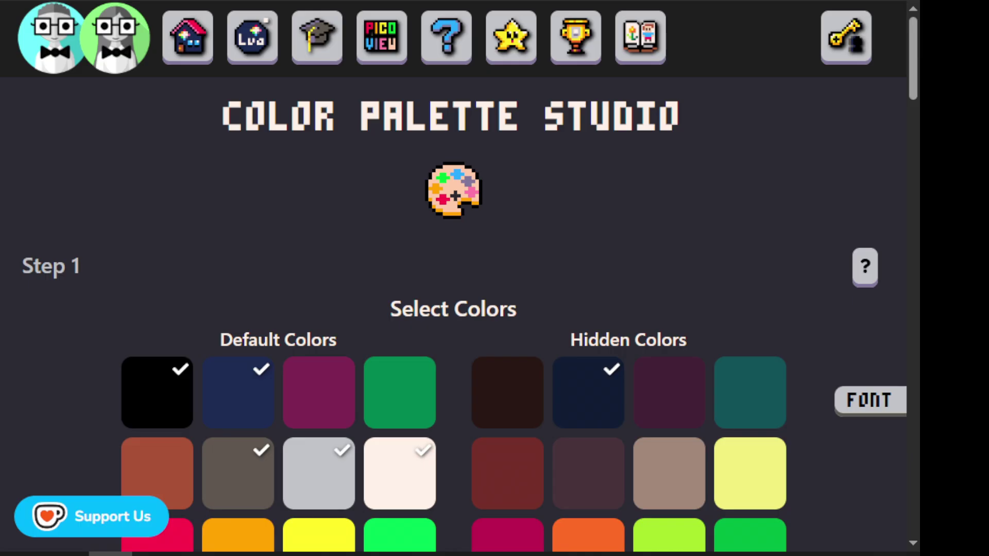
scroll(565, 286, "down", 10)
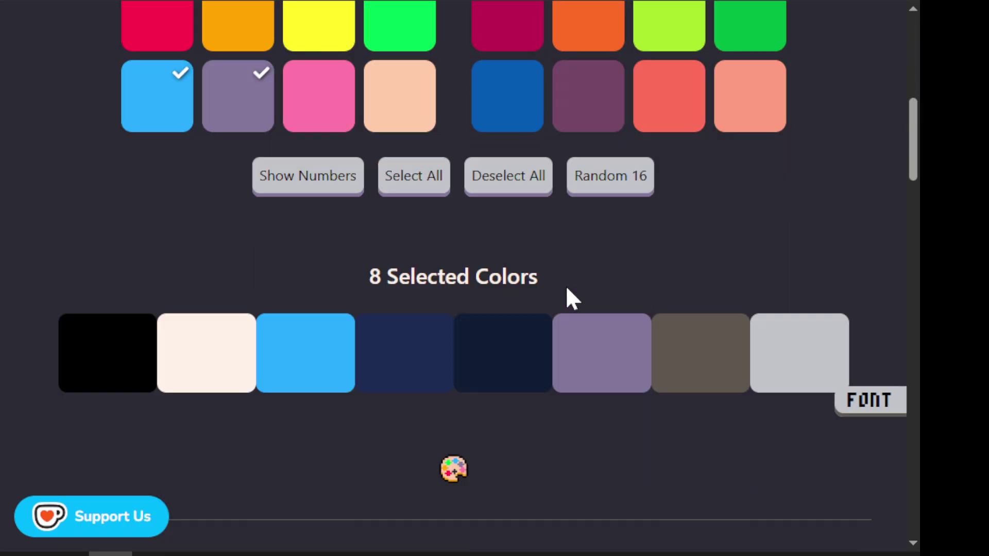
scroll(566, 285, "down", 9)
left_click(595, 204)
scroll(619, 262, "down", 2)
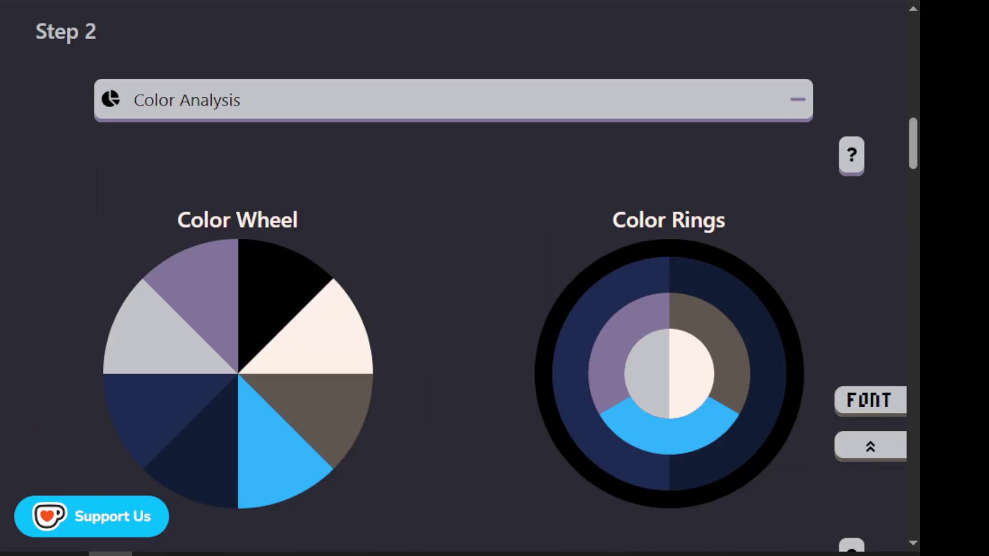
left_click(856, 160)
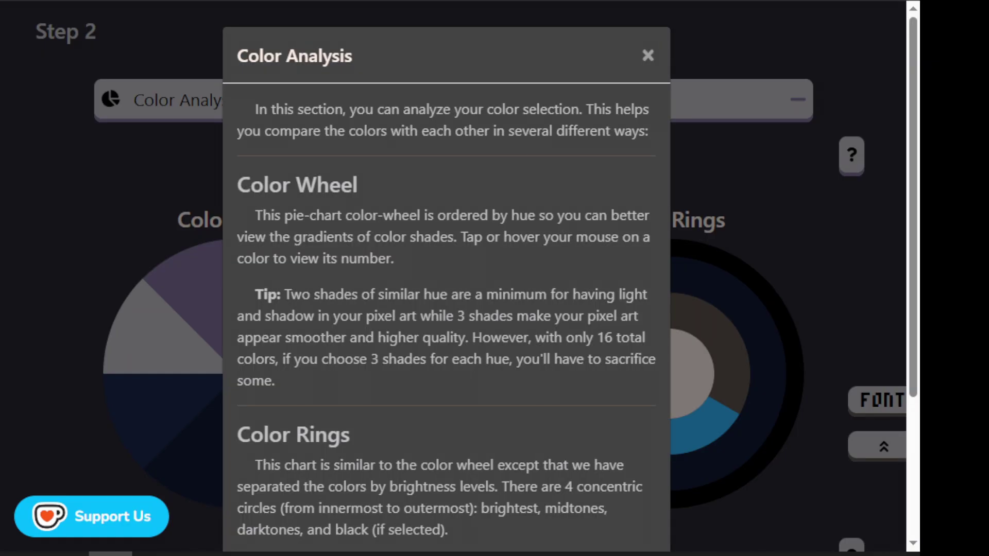
scroll(451, 251, "down", 4)
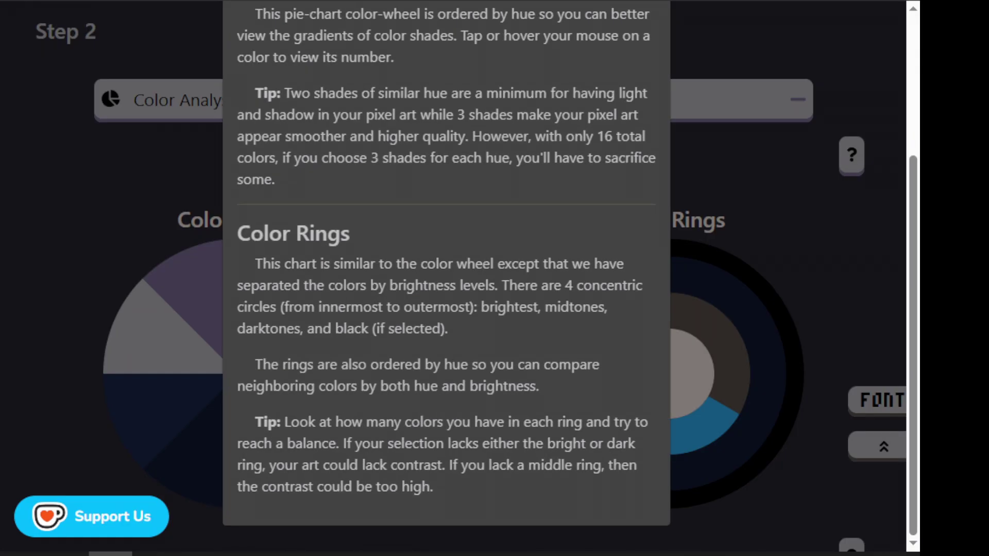
double_click(265, 423)
scroll(503, 238, "up", 4)
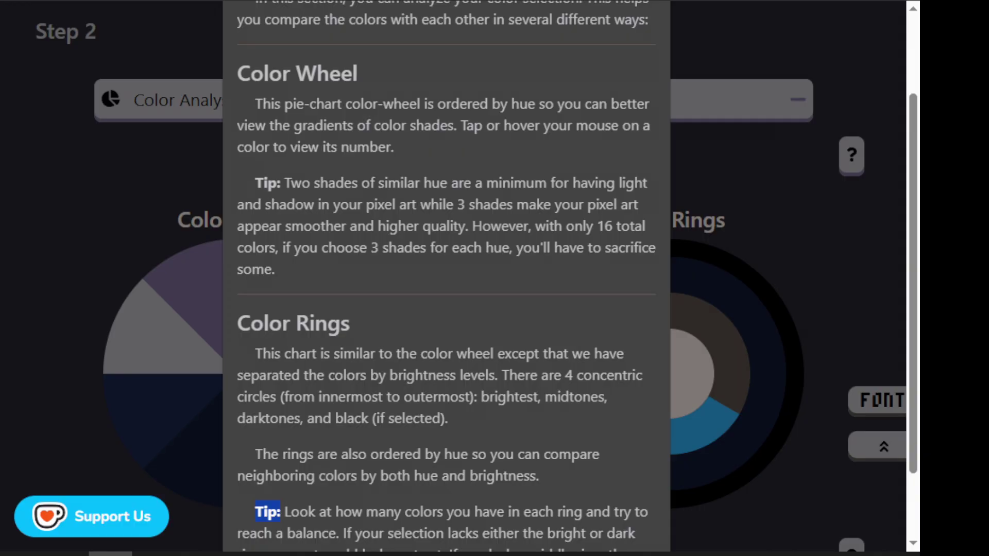
left_click(646, 55)
scroll(761, 253, "down", 8)
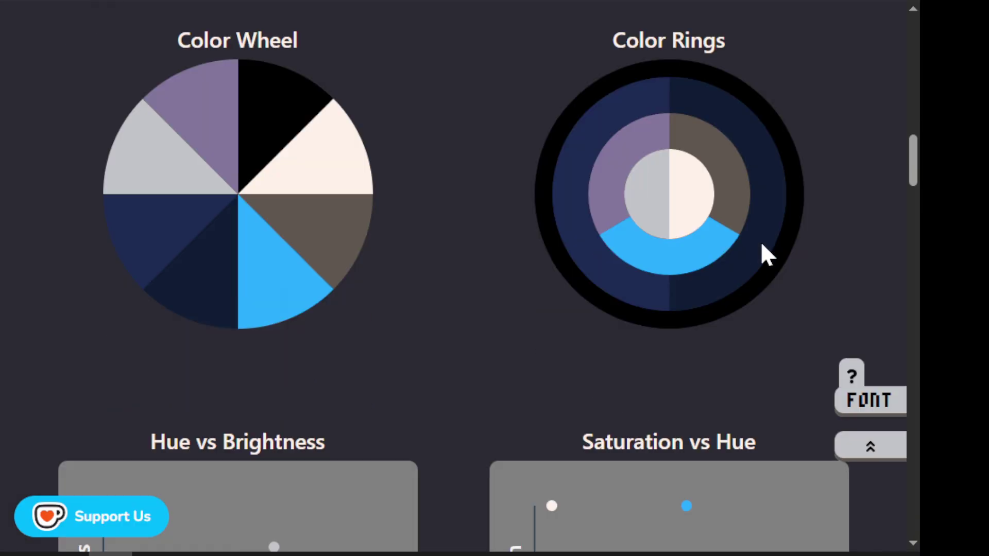
left_click(840, 123)
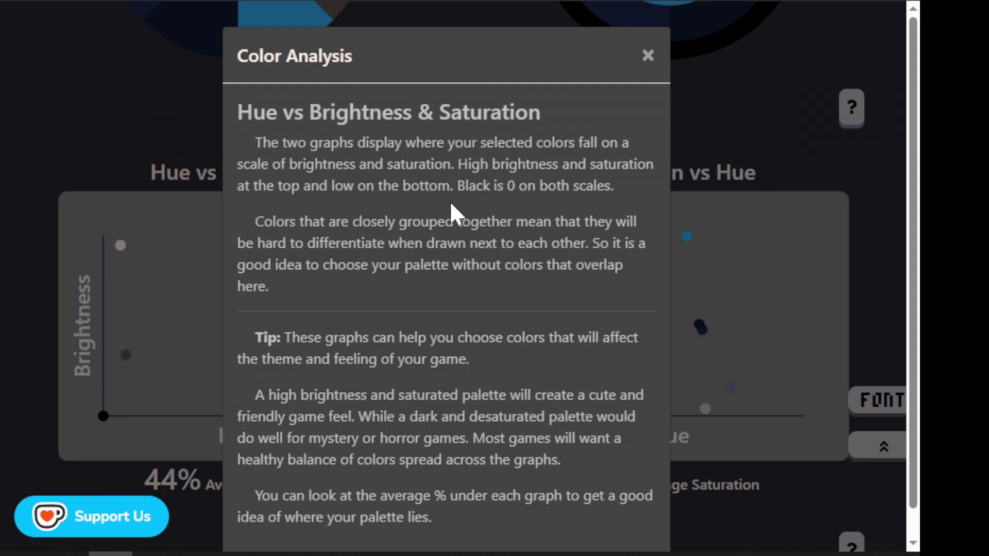
scroll(452, 212, "down", 1)
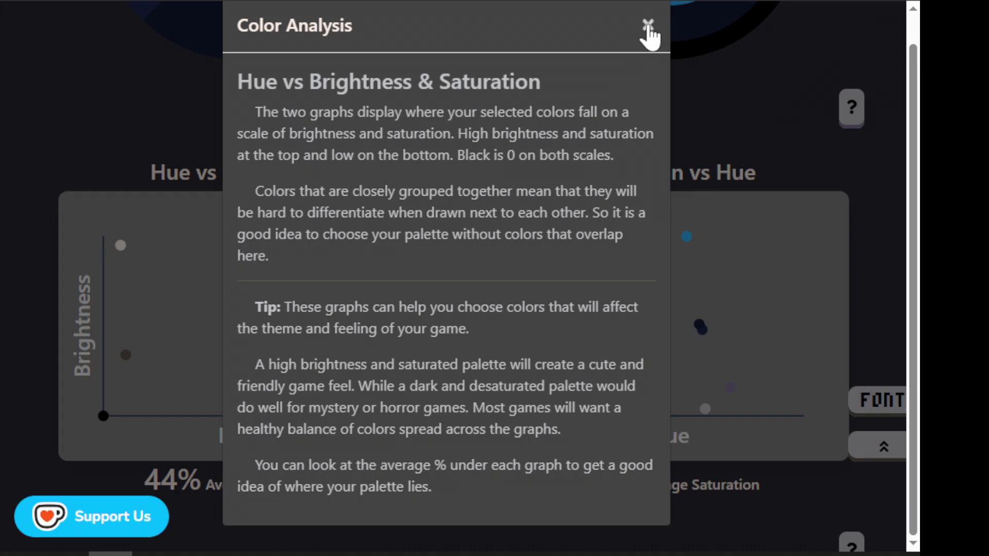
left_click(647, 25)
scroll(865, 224, "up", 5)
scroll(865, 224, "up", 5)
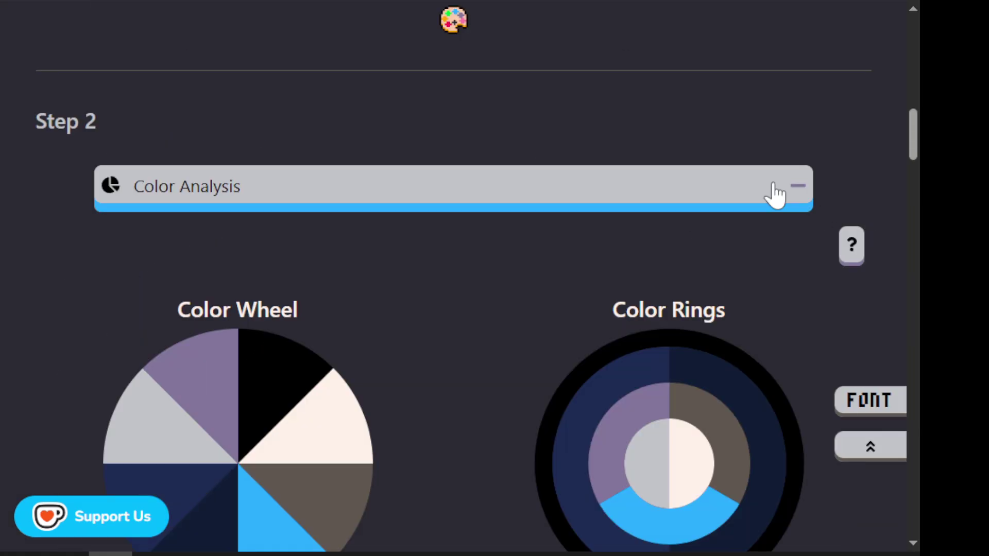
scroll(458, 242, "up", 15)
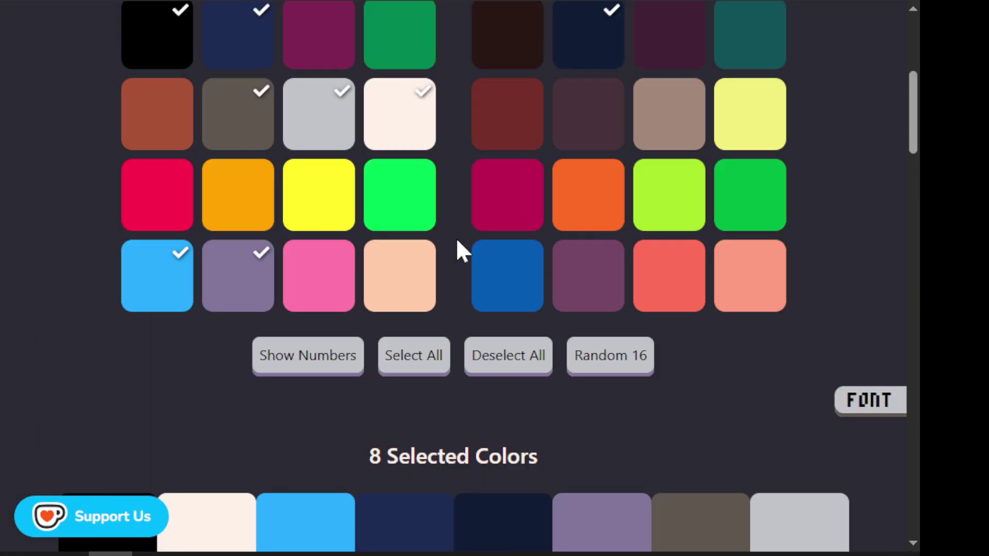